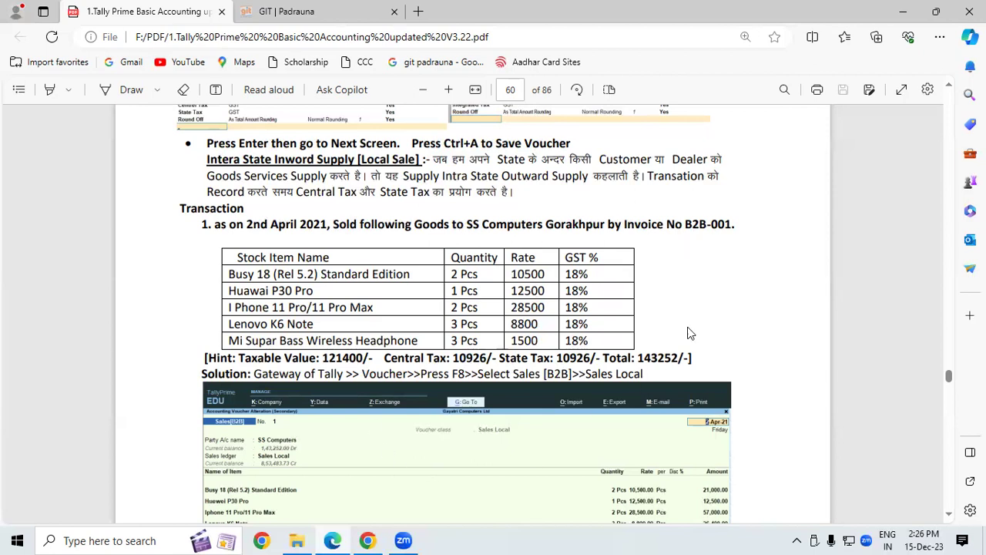
Minimize the open browser windows, launch TallyPrime from the desktop, and continue in educational mode
{"action": "left_click", "coordinate": [902, 11]}
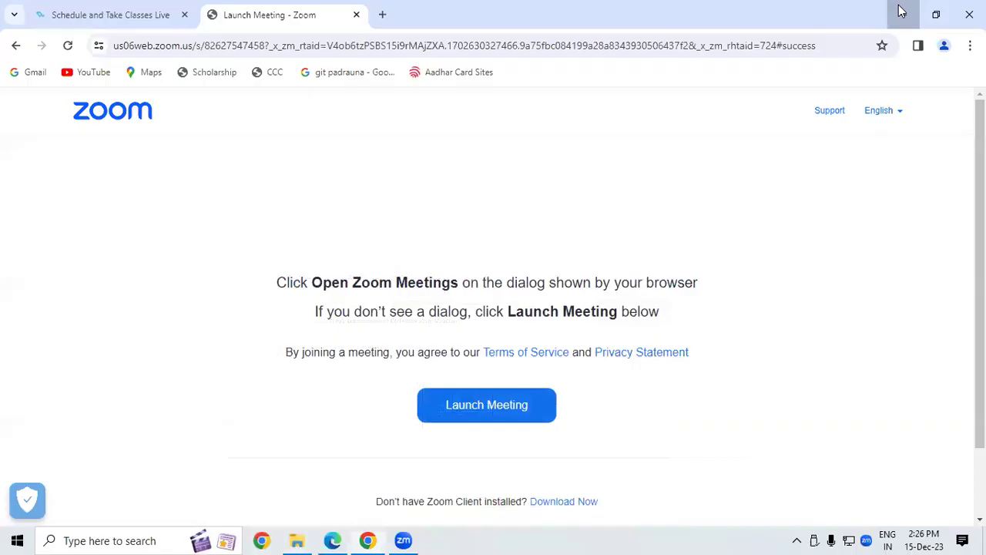
{"action": "left_click", "coordinate": [902, 11]}
{"action": "left_click", "coordinate": [900, 8]}
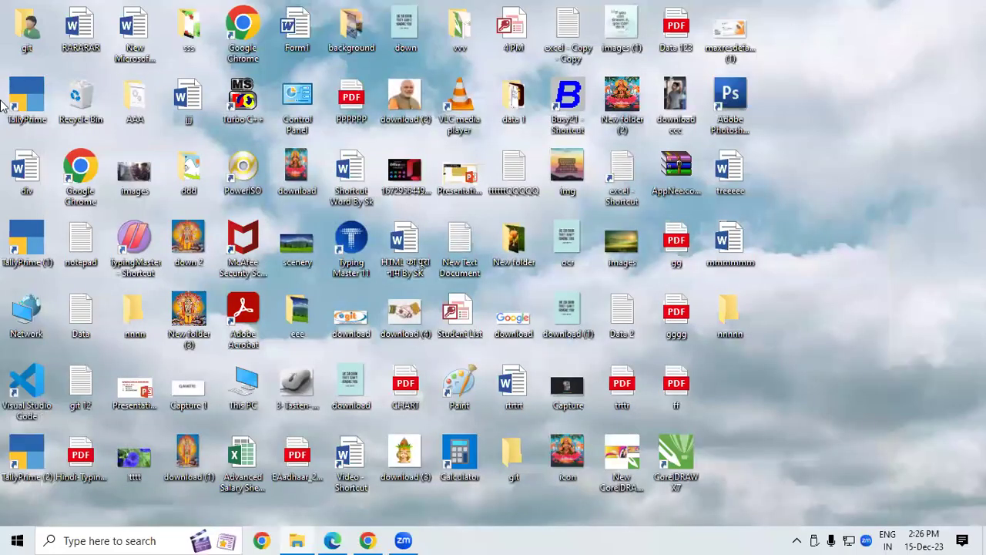
{"action": "double_click", "coordinate": [4, 101]}
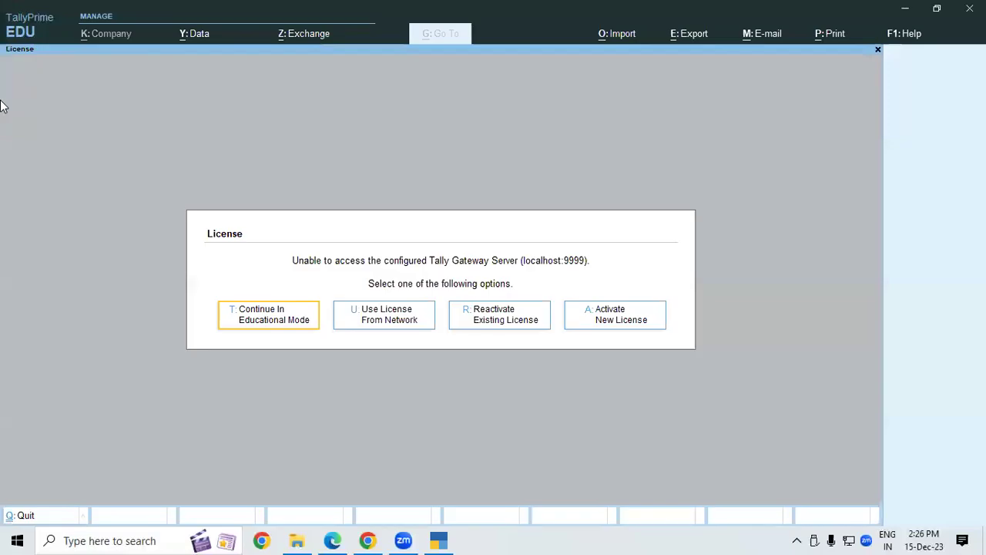
{"action": "left_click", "coordinate": [279, 327]}
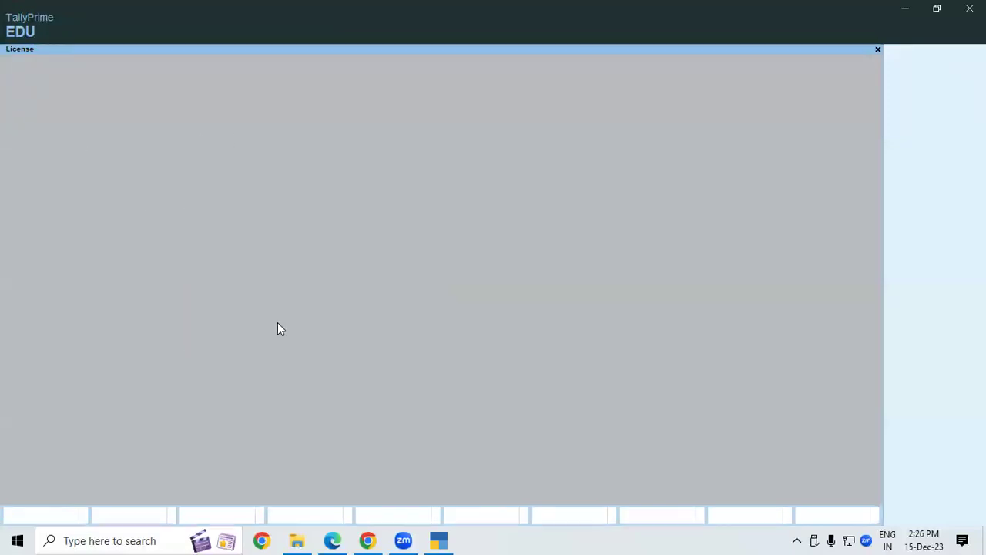
Shut the loaded company Gayatri Computers Ltd
{"action": "key", "text": "ctrl"}
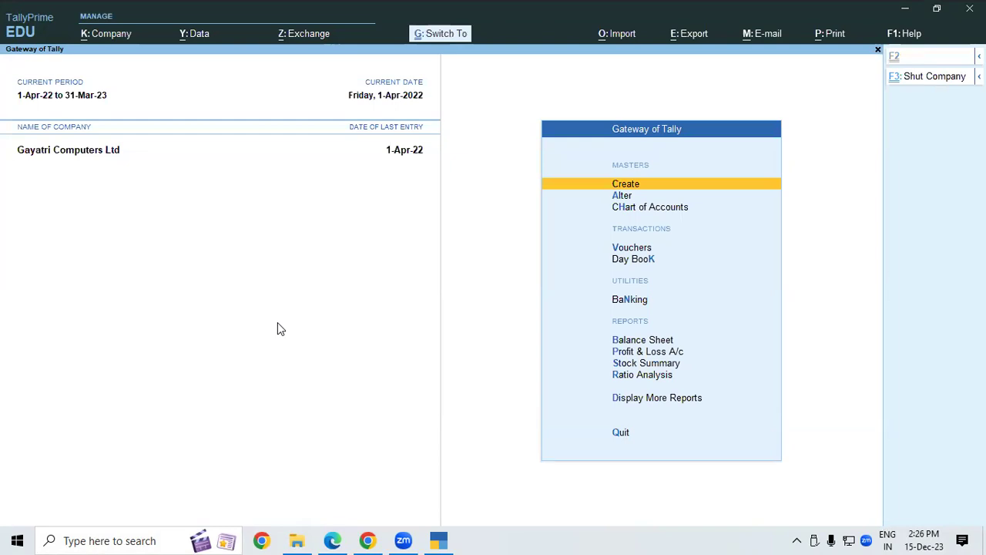
{"action": "key", "text": "ctrl+F3"}
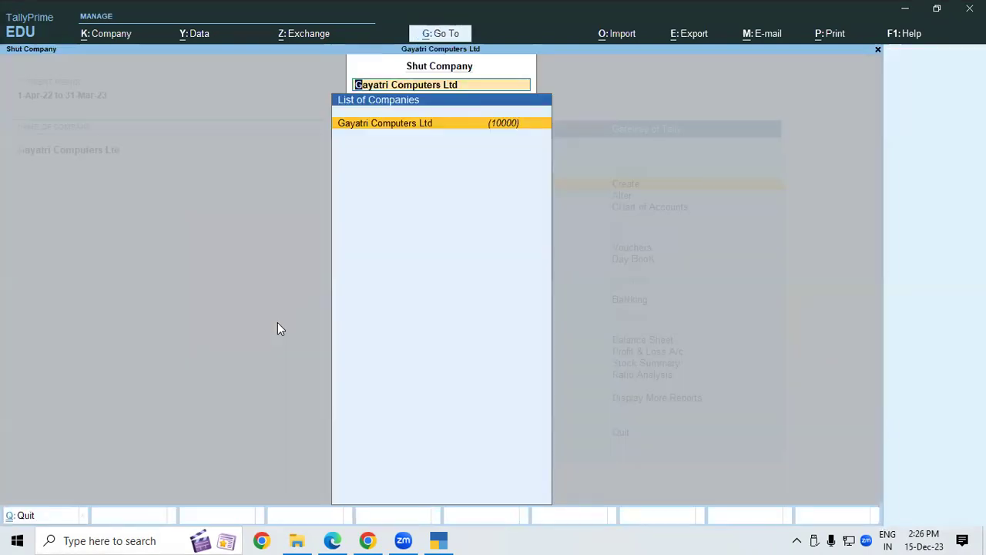
{"action": "left_click", "coordinate": [390, 123]}
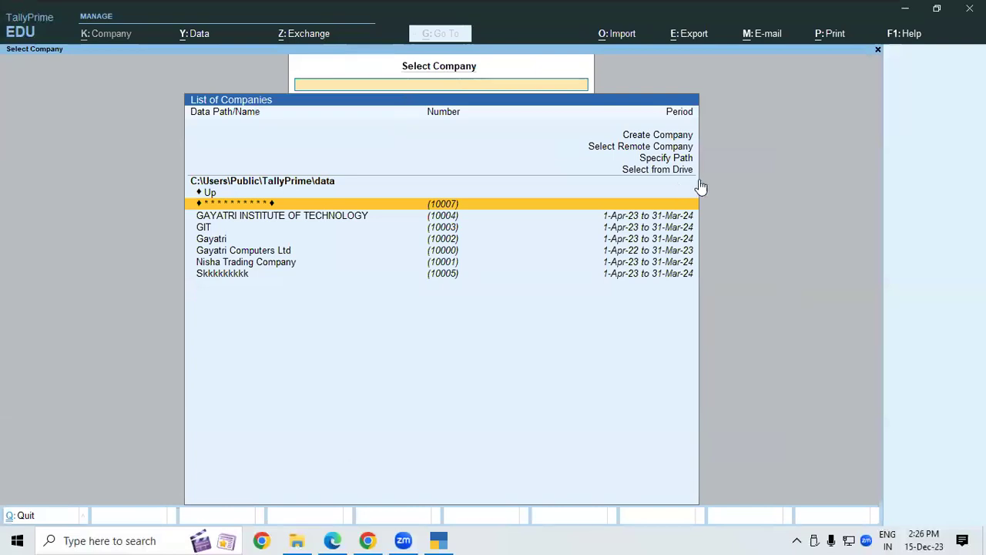
Load the company Gayatri Computer Pvt Ltd from its data folder on the D: drive
{"action": "left_click", "coordinate": [676, 170]}
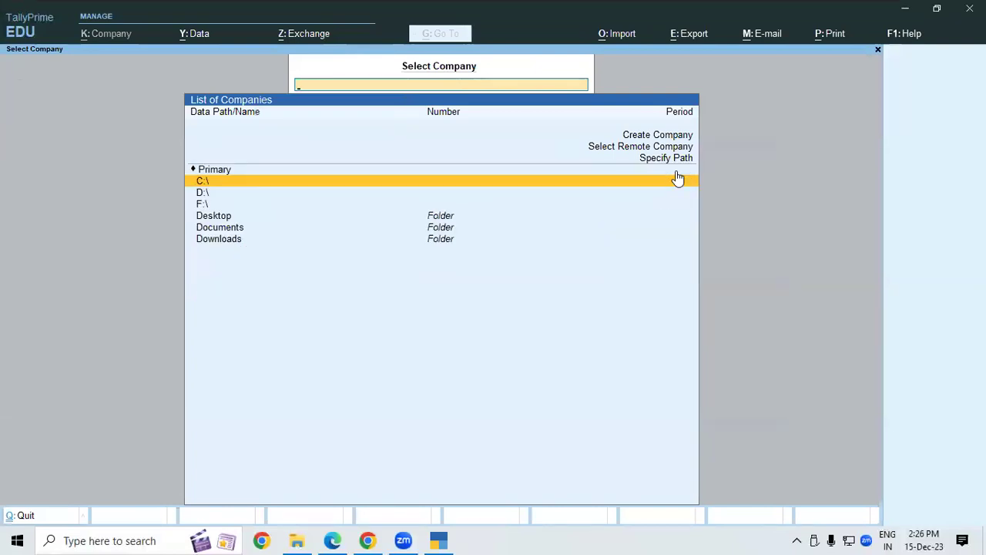
{"action": "key", "text": "Down"}
{"action": "key", "text": "Return"}
{"action": "key", "text": "Down"}
{"action": "key", "text": "Down"}
{"action": "key", "text": "Down"}
{"action": "key", "text": "Down"}
{"action": "key", "text": "Down"}
{"action": "key", "text": "Down"}
{"action": "key", "text": "Down"}
{"action": "key", "text": "Down"}
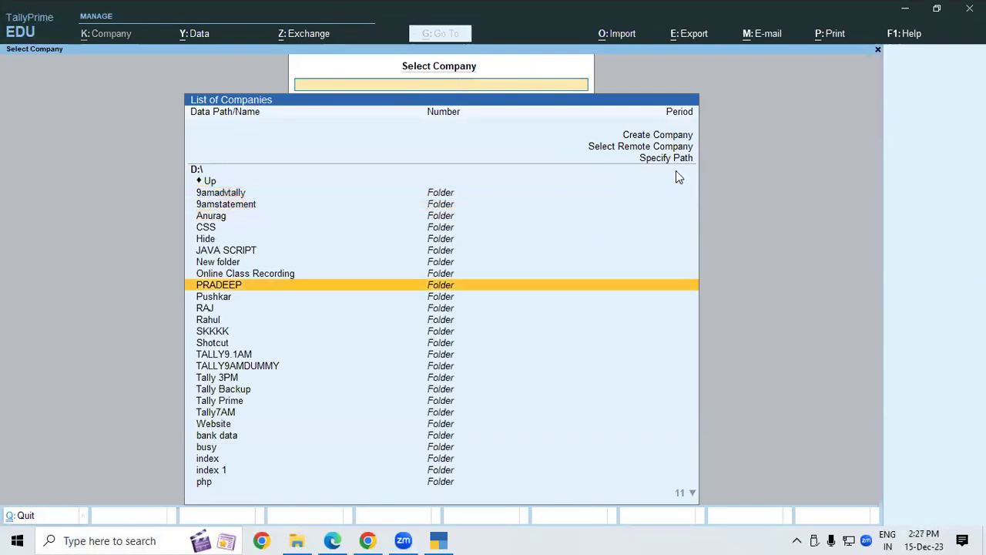
{"action": "key", "text": "Down"}
{"action": "key", "text": "Down"}
{"action": "key", "text": "Down"}
{"action": "key", "text": "Down"}
{"action": "key", "text": "Down"}
{"action": "key", "text": "Down"}
{"action": "key", "text": "Down"}
{"action": "key", "text": "Down"}
{"action": "key", "text": "Down"}
{"action": "key", "text": "Down"}
{"action": "key", "text": "Down"}
{"action": "key", "text": "Down"}
{"action": "key", "text": "Down"}
{"action": "key", "text": "Down"}
{"action": "key", "text": "Down"}
{"action": "key", "text": "Down"}
{"action": "key", "text": "Down"}
{"action": "key", "text": "Down"}
{"action": "key", "text": "Down"}
{"action": "key", "text": "Down"}
{"action": "key", "text": "Up"}
{"action": "key", "text": "Up"}
{"action": "key", "text": "Up"}
{"action": "key", "text": "Up"}
{"action": "key", "text": "Up"}
{"action": "key", "text": "Up"}
{"action": "key", "text": "Return"}
{"action": "key", "text": "Return"}
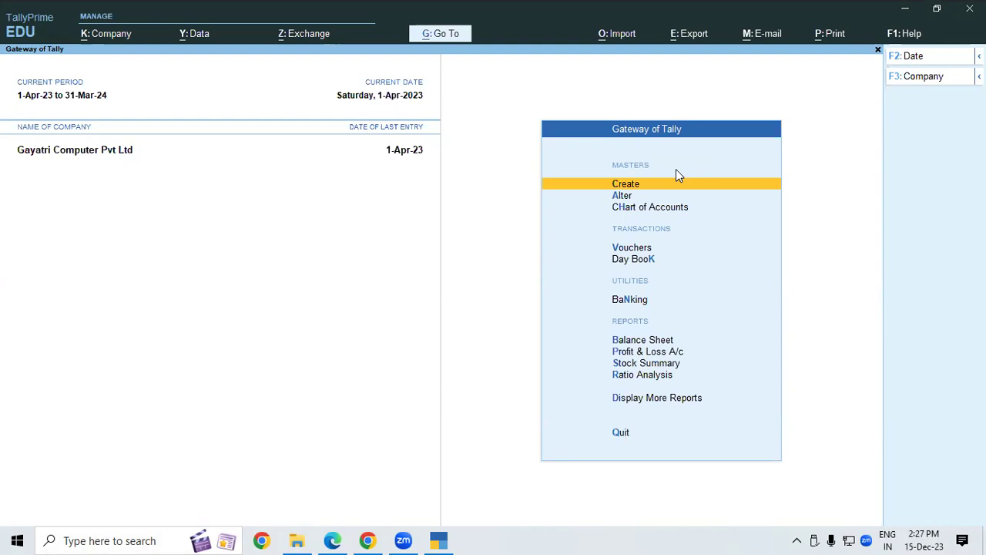
Start a sales voucher of type SALES (B2B) with the voucher class Sales Local
{"action": "key", "text": "v"}
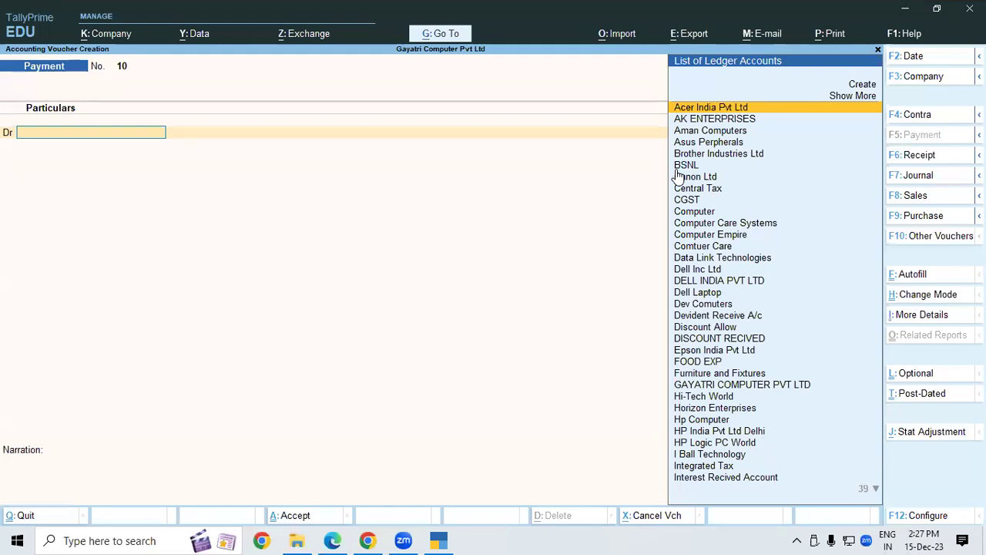
{"action": "key", "text": "F8"}
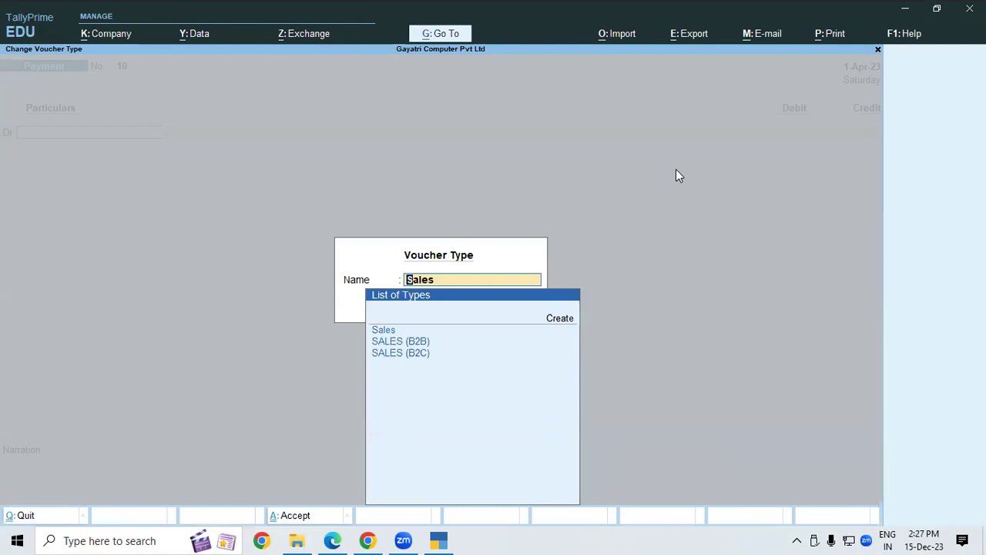
{"action": "key", "text": "Down"}
{"action": "key", "text": "Down"}
{"action": "key", "text": "Return"}
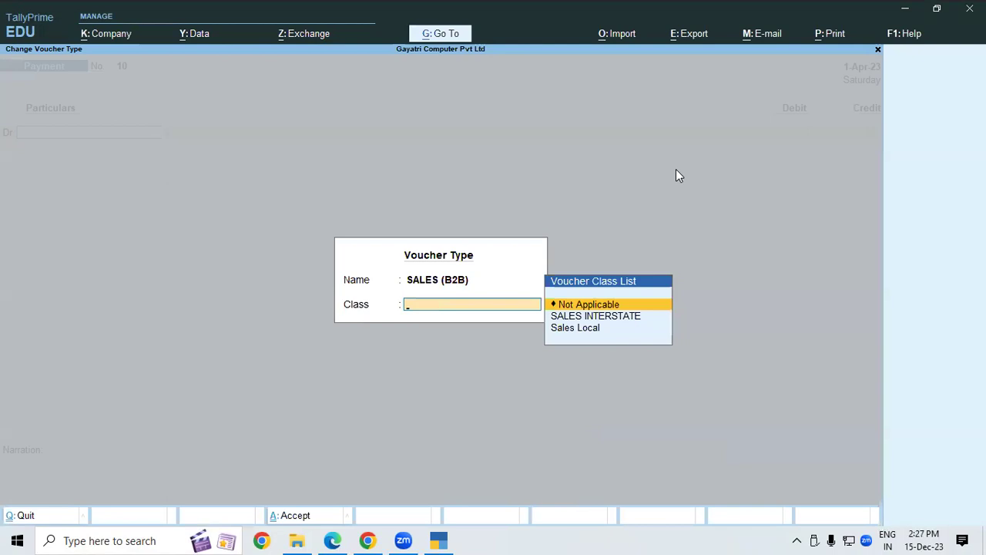
{"action": "key", "text": "Down"}
{"action": "key", "text": "Down"}
{"action": "key", "text": "Return"}
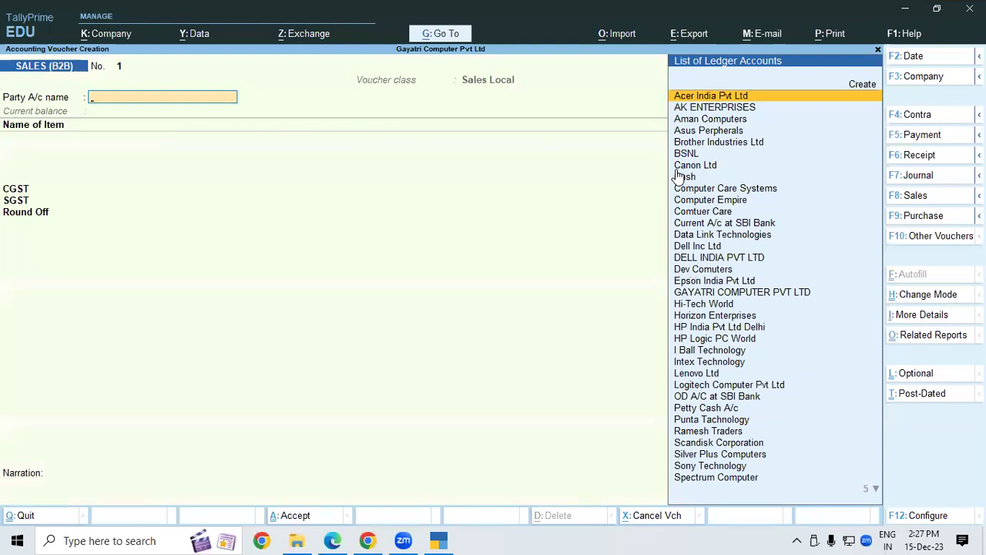
Set the voucher's party account to SS COMPUTER and accept the default dispatch and party details
{"action": "type", "text": "Ss"}
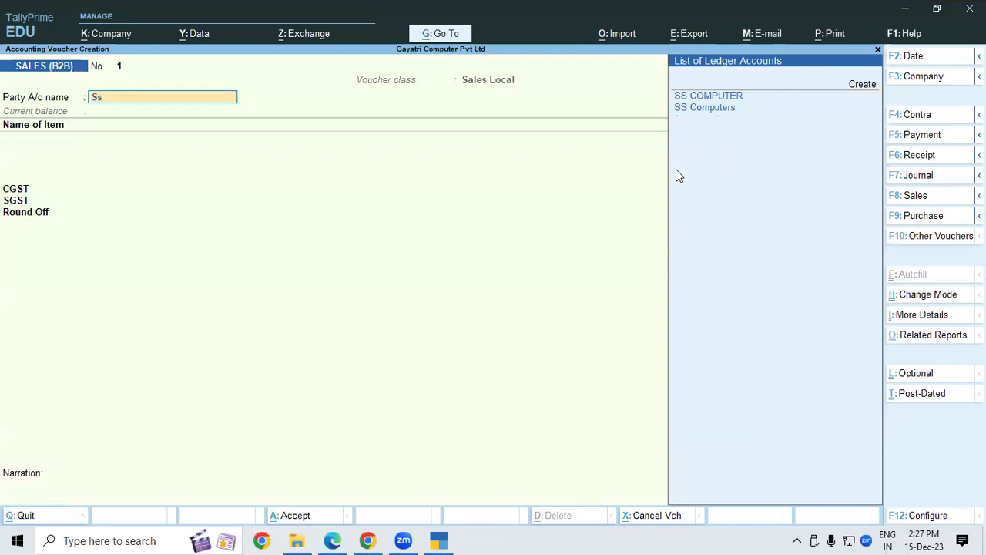
{"action": "key", "text": "Down"}
{"action": "key", "text": "Return"}
{"action": "key", "text": "Return"}
{"action": "key", "text": "Return"}
{"action": "key", "text": "Return"}
{"action": "key", "text": "Return"}
{"action": "key", "text": "Return"}
{"action": "key", "text": "Return"}
{"action": "key", "text": "Return"}
{"action": "key", "text": "Return"}
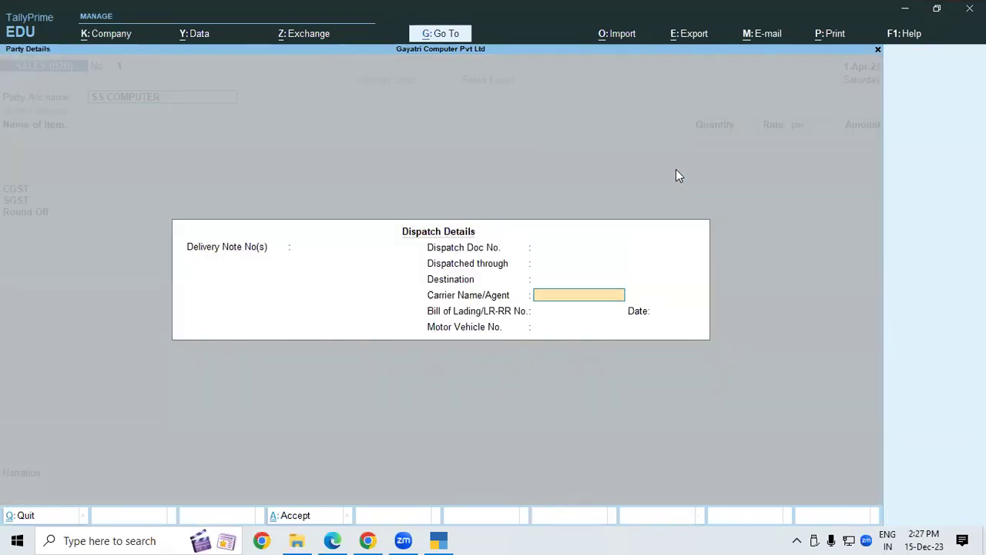
{"action": "key", "text": "Return"}
{"action": "key", "text": "Return"}
{"action": "key", "text": "Return"}
{"action": "key", "text": "Return"}
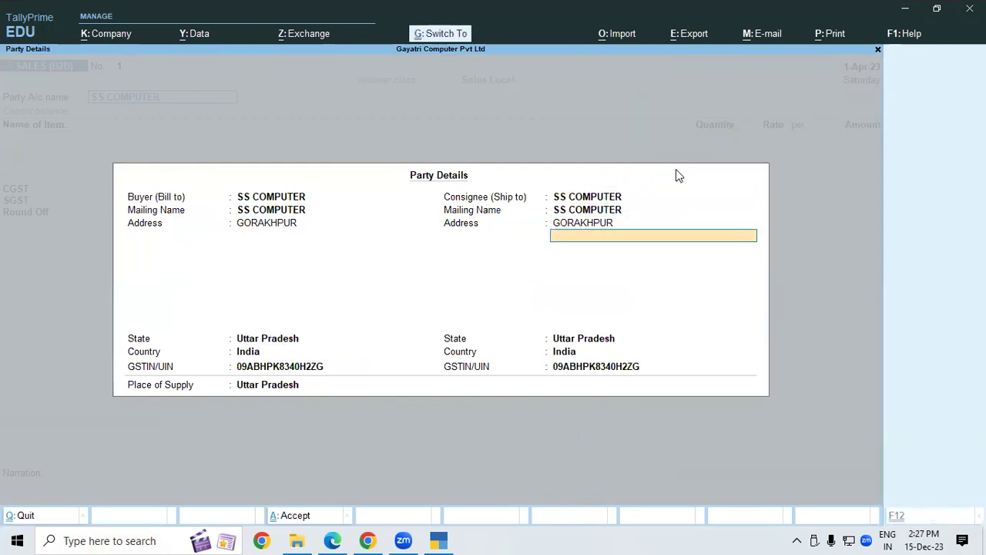
{"action": "key", "text": "ctrl+a"}
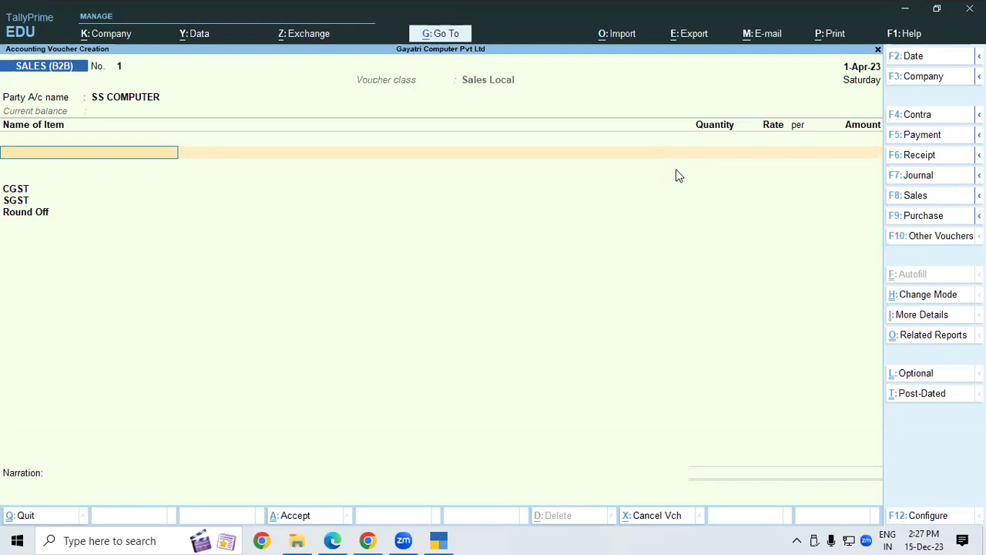
Consult the transaction in the PDF and add 2 PCS of Busy 18 (Rel 5.2) STANDARD EDITION from WAREHOUSE at a rate of 10500
{"action": "left_click", "coordinate": [331, 540]}
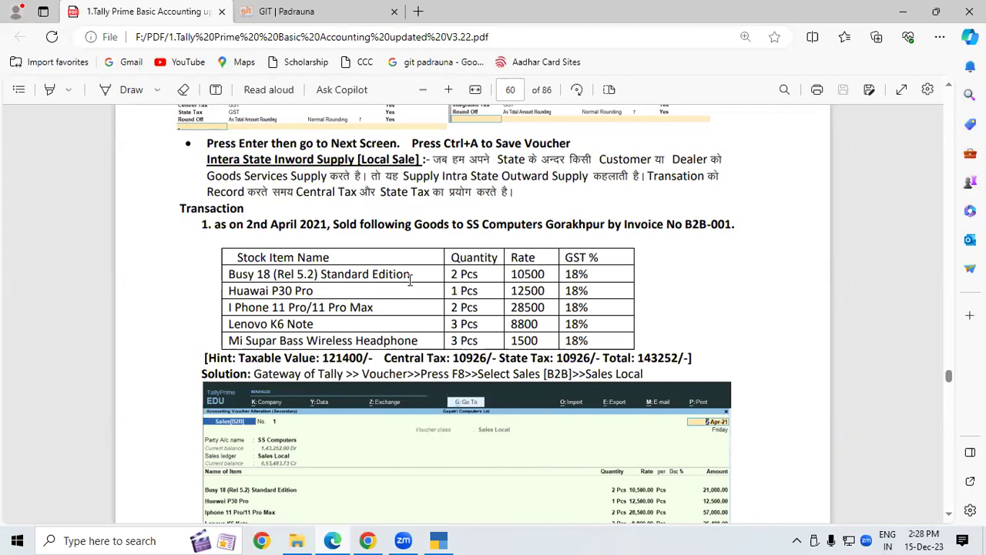
{"action": "left_click", "coordinate": [438, 541]}
{"action": "type", "text": "Bus"}
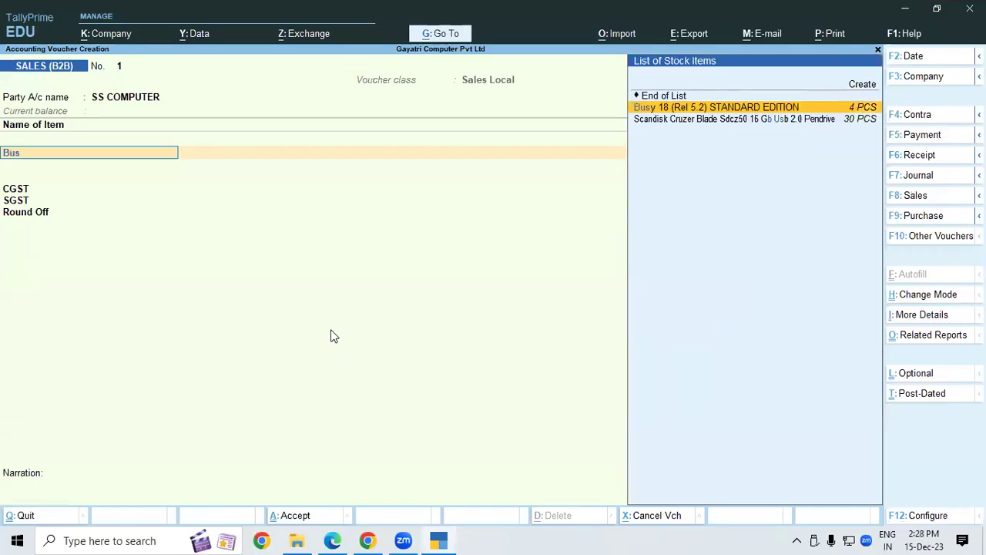
{"action": "key", "text": "Return"}
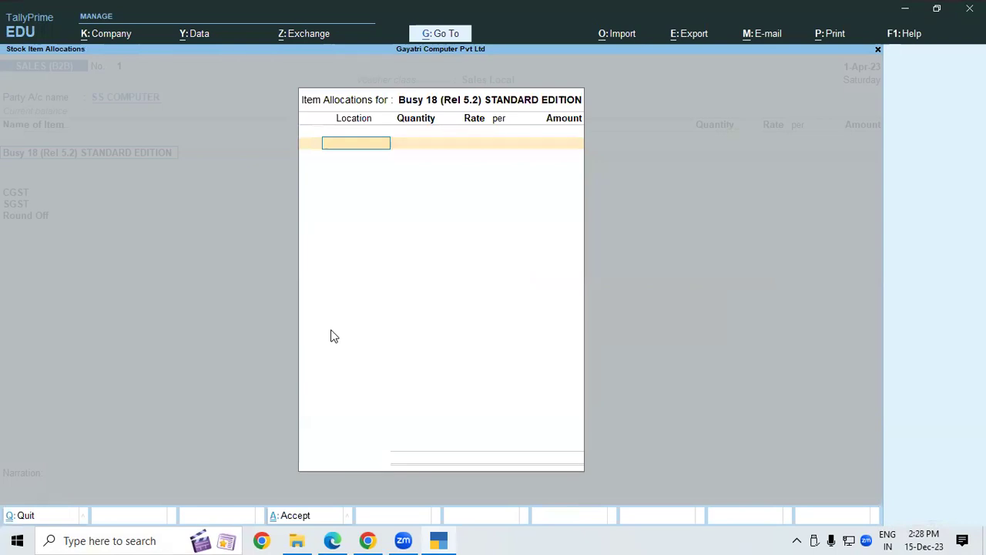
{"action": "type", "text": "Wa"}
{"action": "key", "text": "Return"}
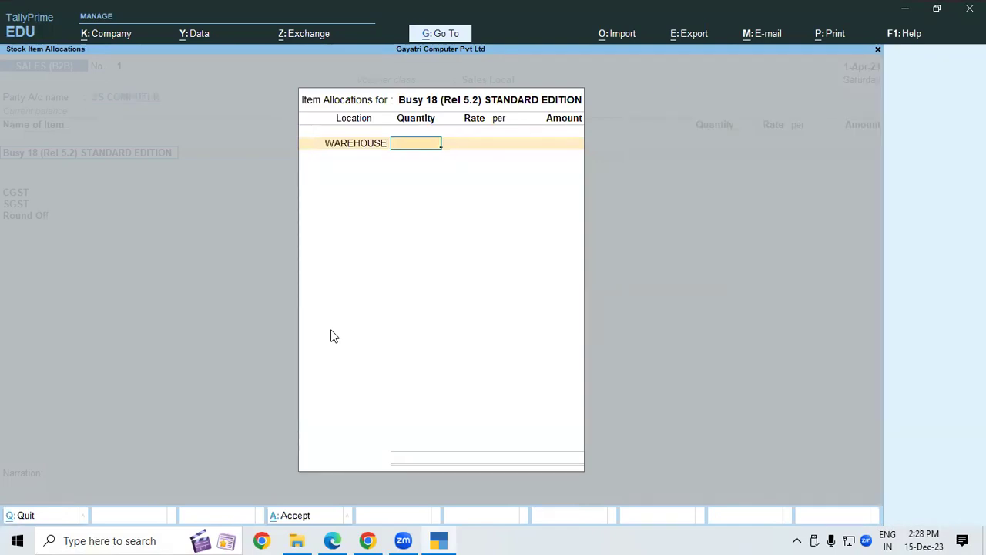
{"action": "type", "text": "2"}
{"action": "key", "text": "Return"}
{"action": "key", "text": "Return"}
{"action": "type", "text": "10500"}
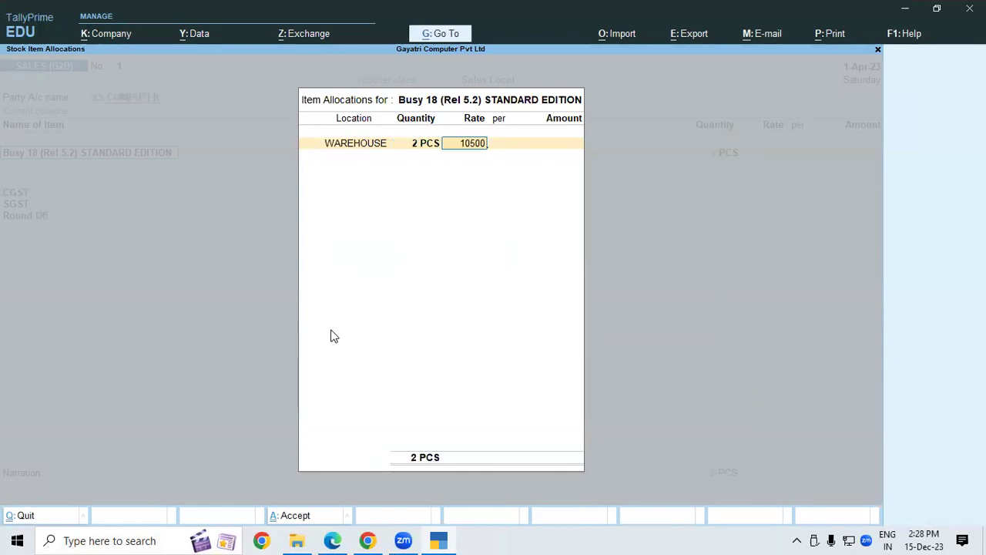
{"action": "key", "text": "Return"}
{"action": "key", "text": "Return"}
{"action": "key", "text": "Return"}
{"action": "key", "text": "Return"}
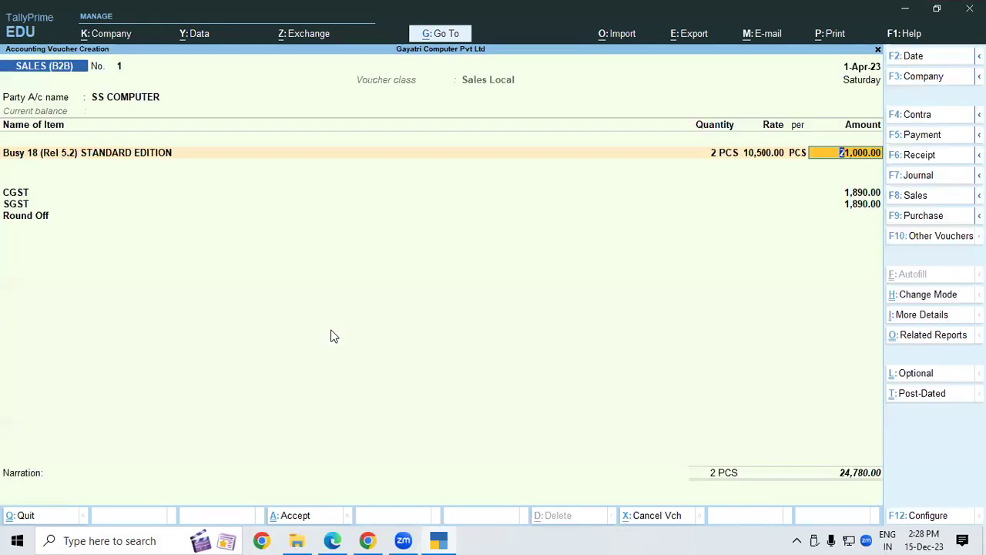
{"action": "key", "text": "Return"}
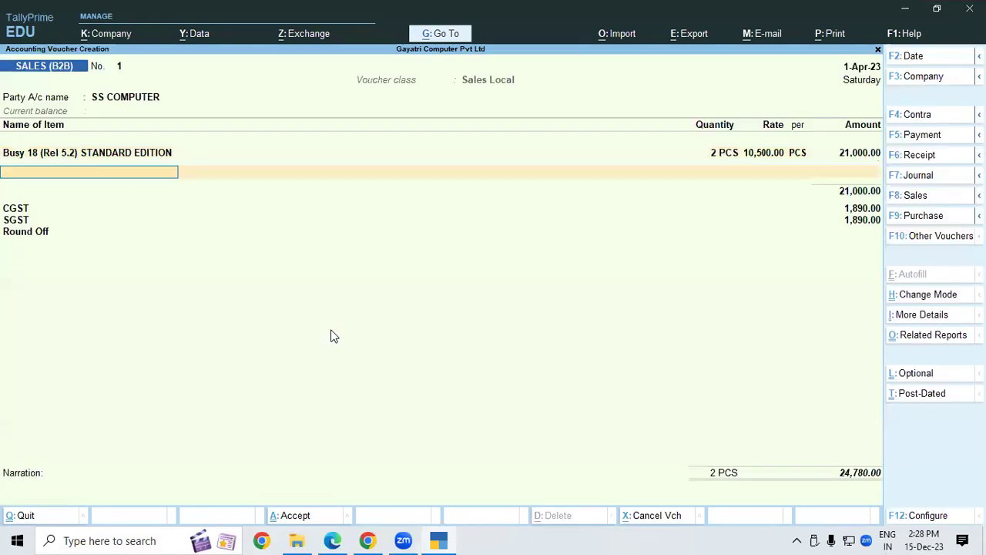
Add the stock item Huawei p30 Pro to the voucher: location WAREHOUSE, quantity 1 PCS, rate 12500
{"action": "type", "text": "Hu"}
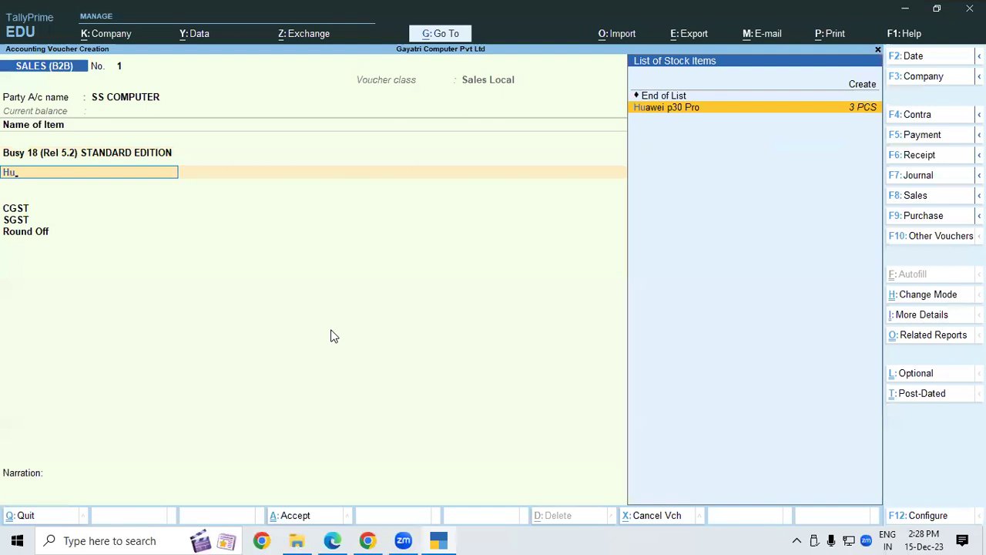
{"action": "key", "text": "Return"}
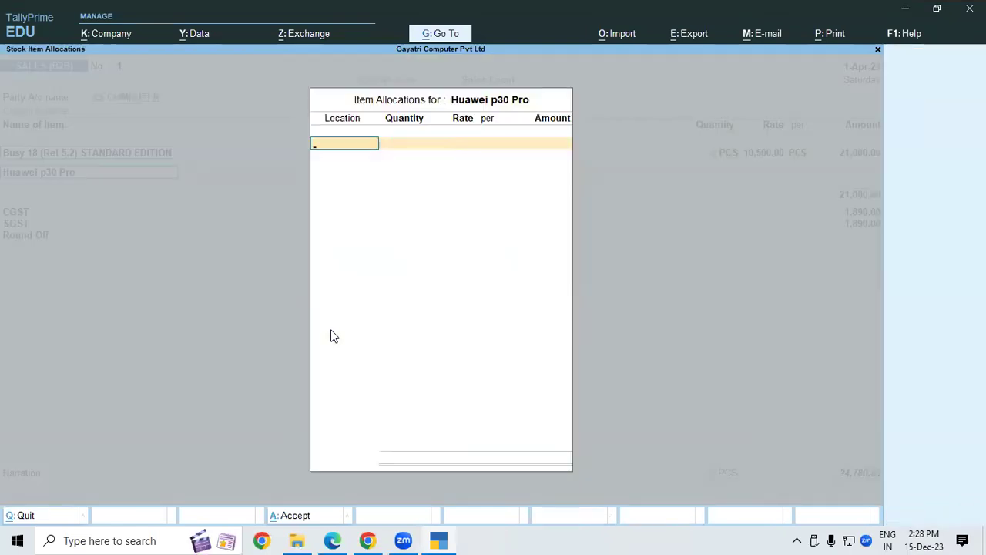
{"action": "type", "text": "W"}
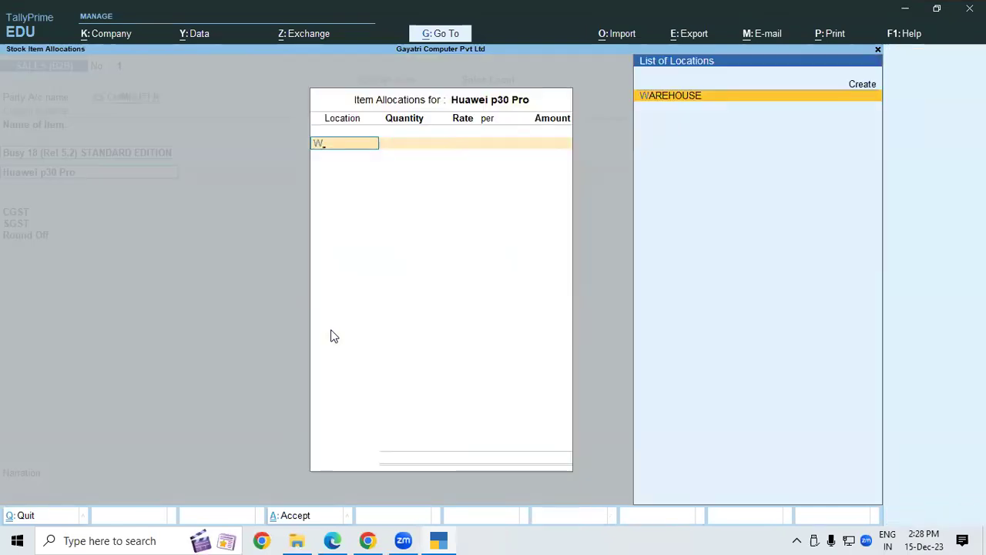
{"action": "key", "text": "Return"}
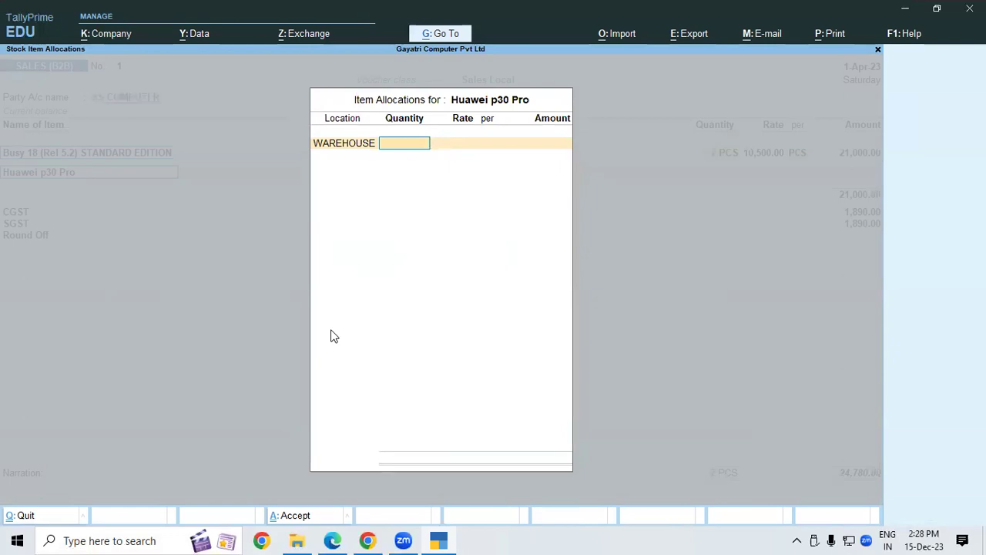
{"action": "key", "text": "Return"}
{"action": "key", "text": "Return"}
{"action": "type", "text": "12500"}
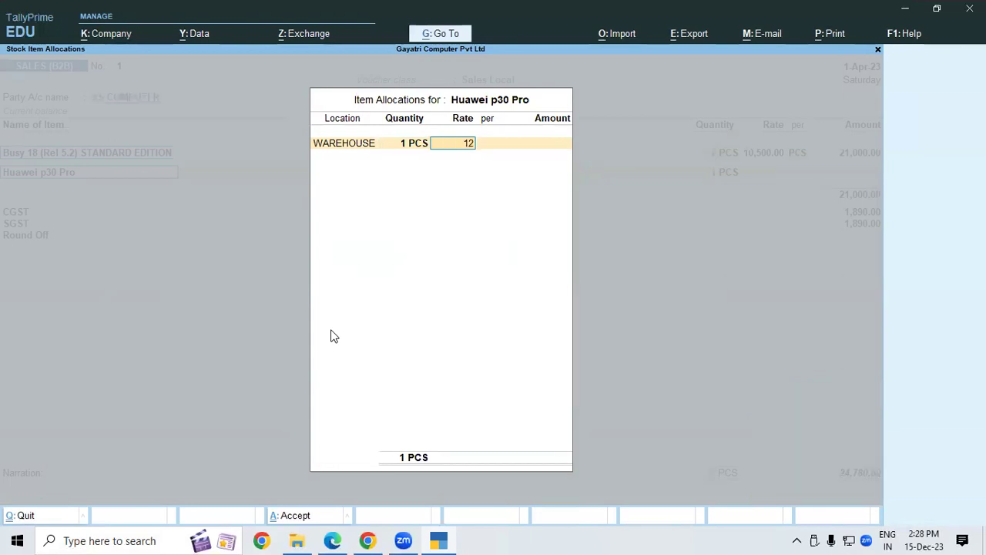
{"action": "key", "text": "Return"}
{"action": "key", "text": "Return"}
{"action": "key", "text": "Return"}
{"action": "key", "text": "Return"}
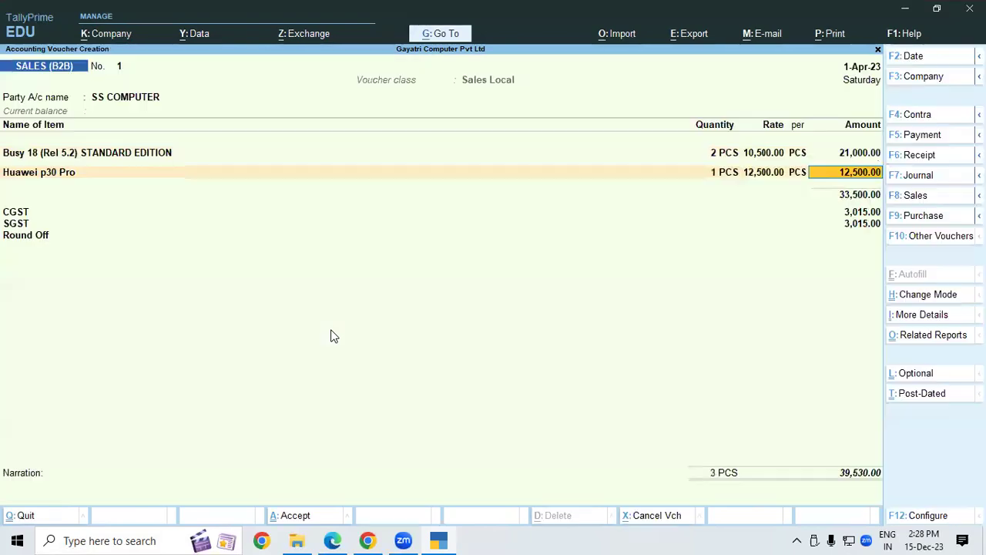
{"action": "key", "text": "Return"}
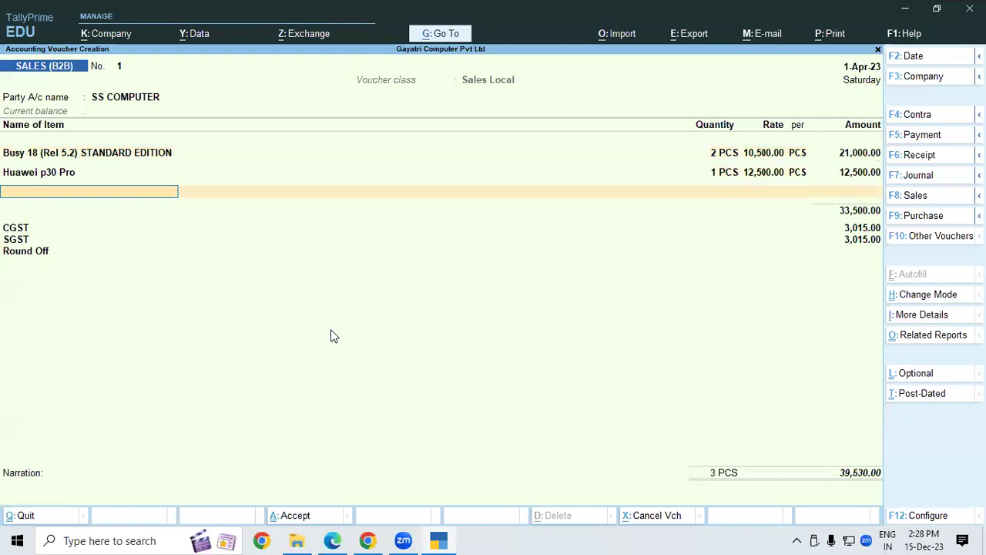
Add the stock item Iphone 11 pro/11 PRO MAX to the voucher: location WAREHOUSE, quantity 2 PCS, rate 28500
{"action": "type", "text": "Ip"}
{"action": "key", "text": "Return"}
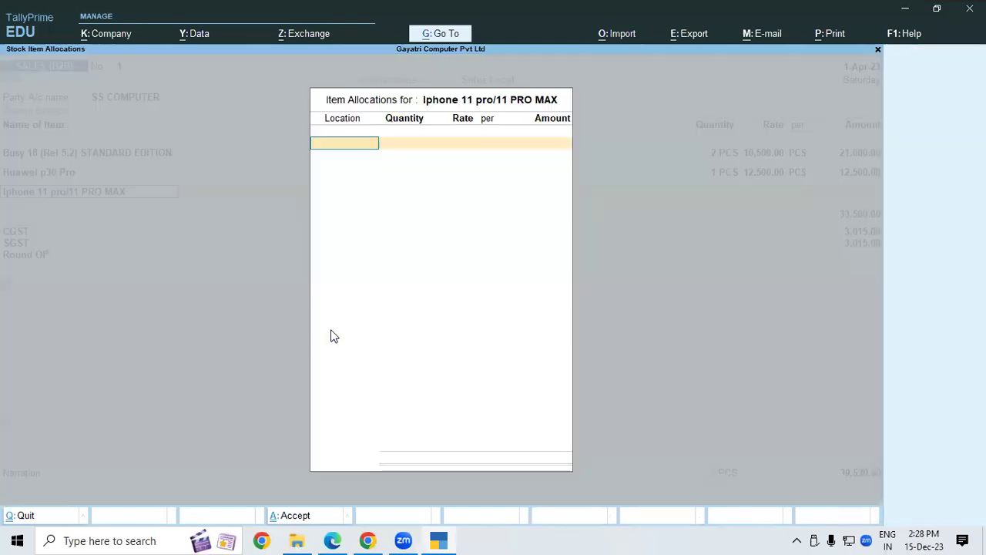
{"action": "type", "text": "w"}
{"action": "key", "text": "Return"}
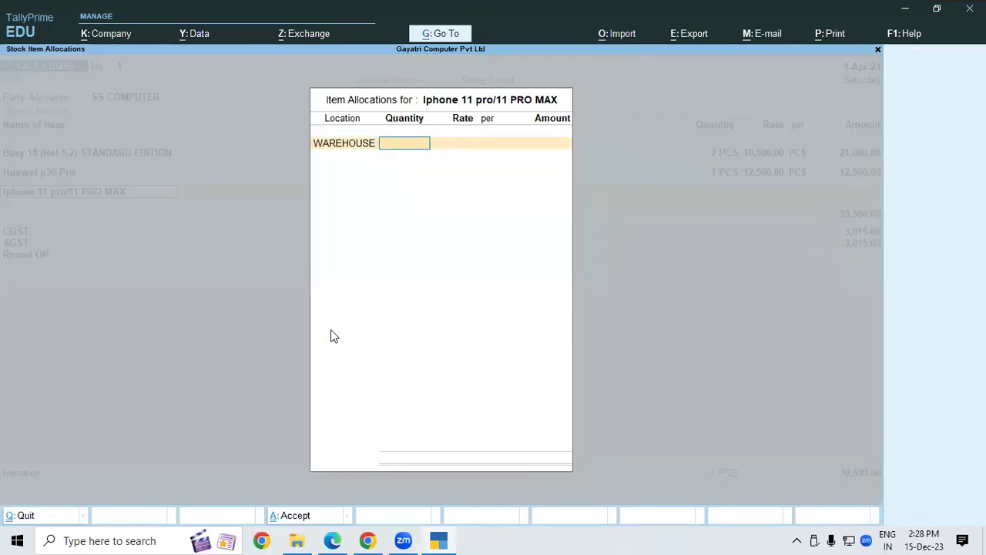
{"action": "type", "text": "2"}
{"action": "key", "text": "Return"}
{"action": "type", "text": "28500"}
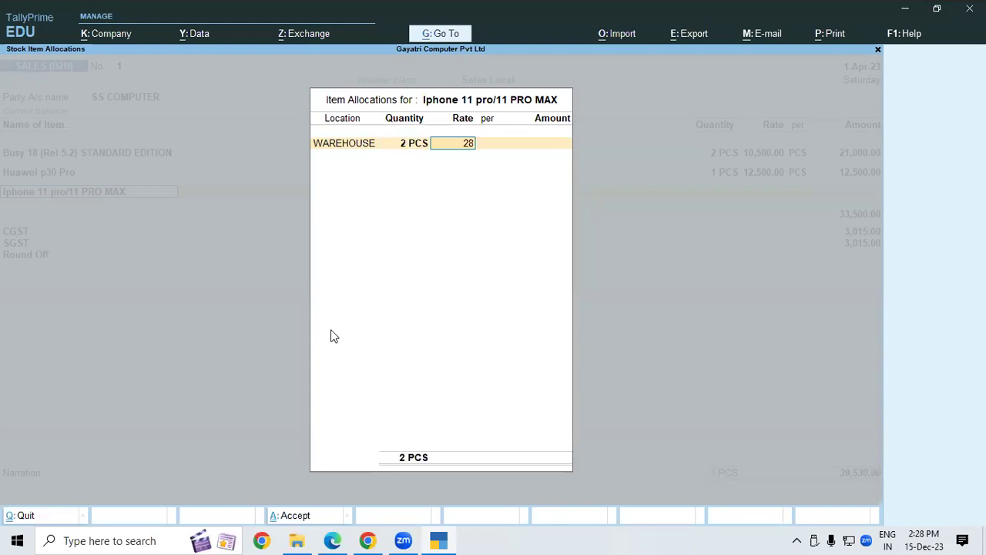
{"action": "key", "text": "Return"}
{"action": "key", "text": "Return"}
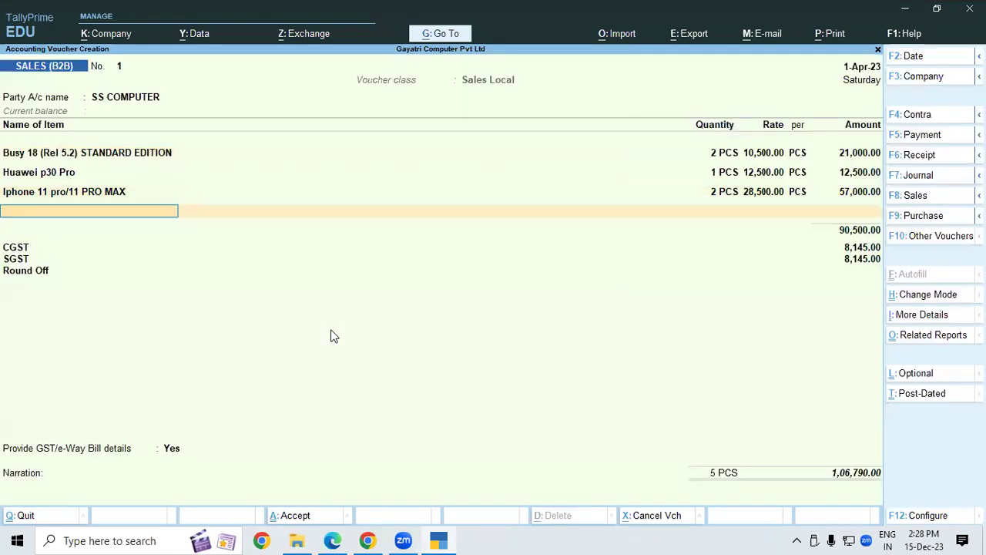
Add 3 PCS of Lenovo k6 Note from WAREHOUSE at a rate of 8800, continuing past the negative stock warning
{"action": "type", "text": "Len"}
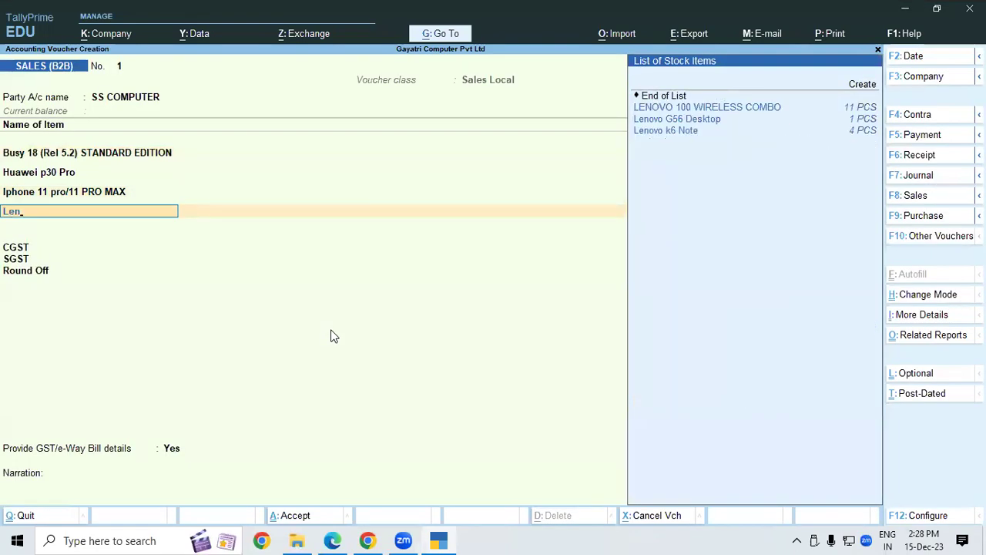
{"action": "key", "text": "Down"}
{"action": "key", "text": "Down"}
{"action": "key", "text": "Return"}
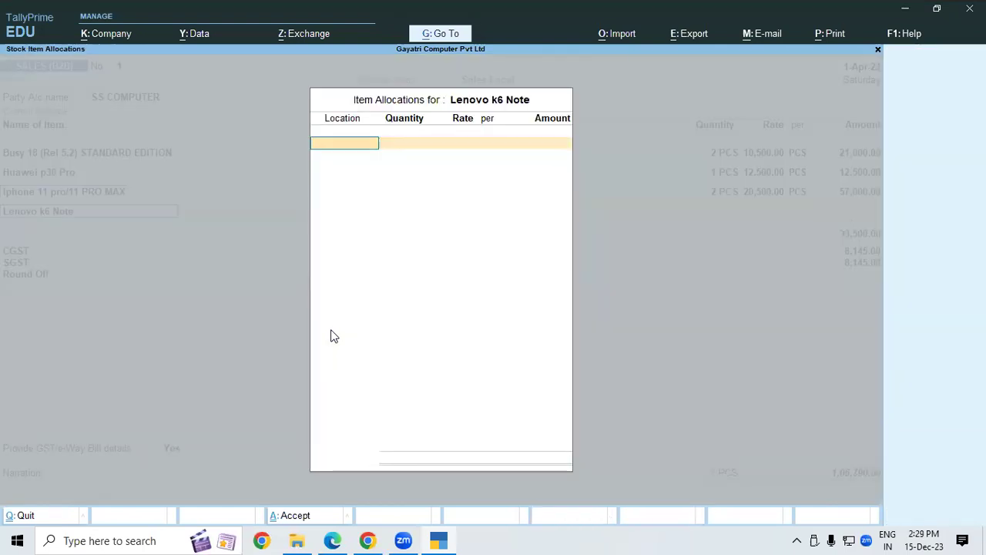
{"action": "key", "text": "Return"}
{"action": "type", "text": "3"}
{"action": "key", "text": "Return"}
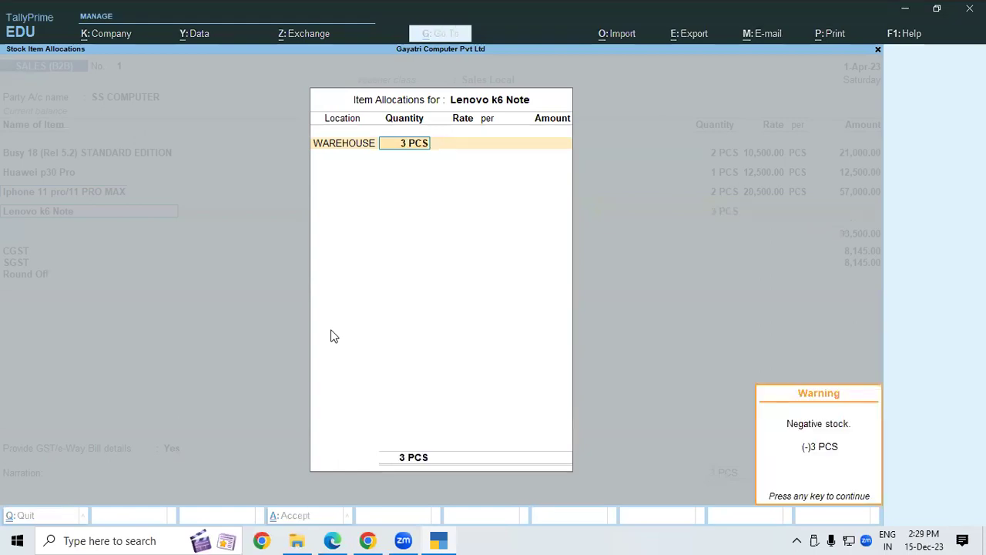
{"action": "key", "text": "Return"}
{"action": "type", "text": "8800"}
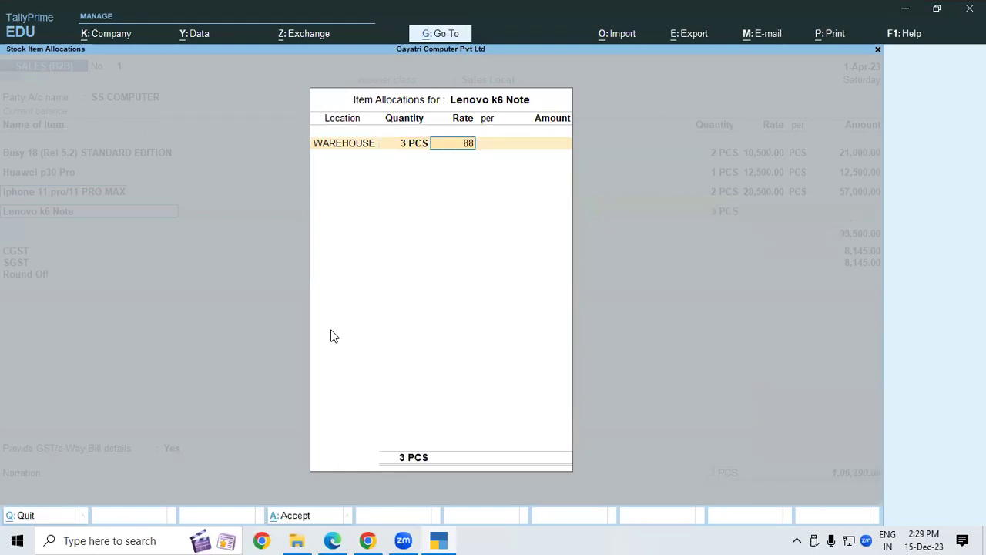
{"action": "key", "text": "Return"}
{"action": "key", "text": "Return"}
{"action": "key", "text": "Return"}
{"action": "key", "text": "Return"}
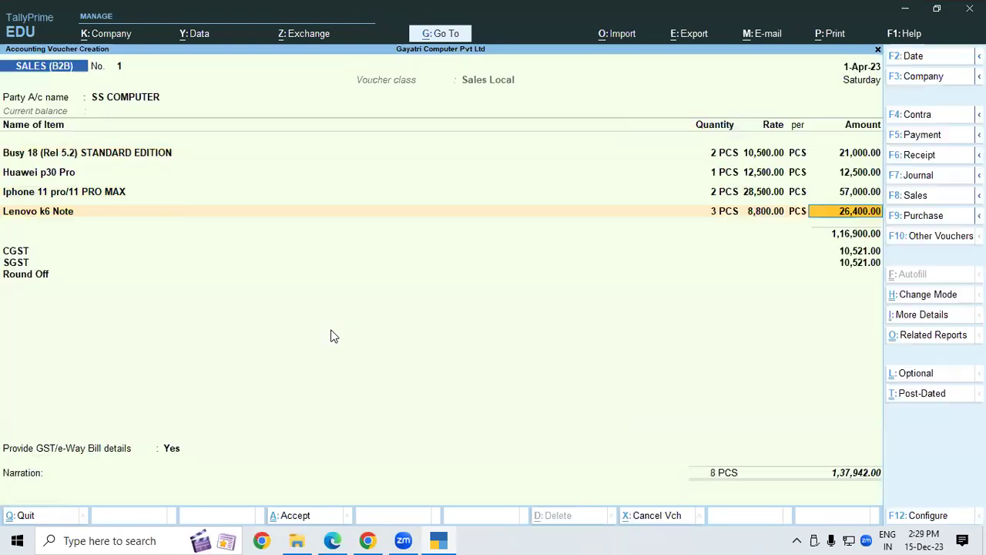
{"action": "key", "text": "Return"}
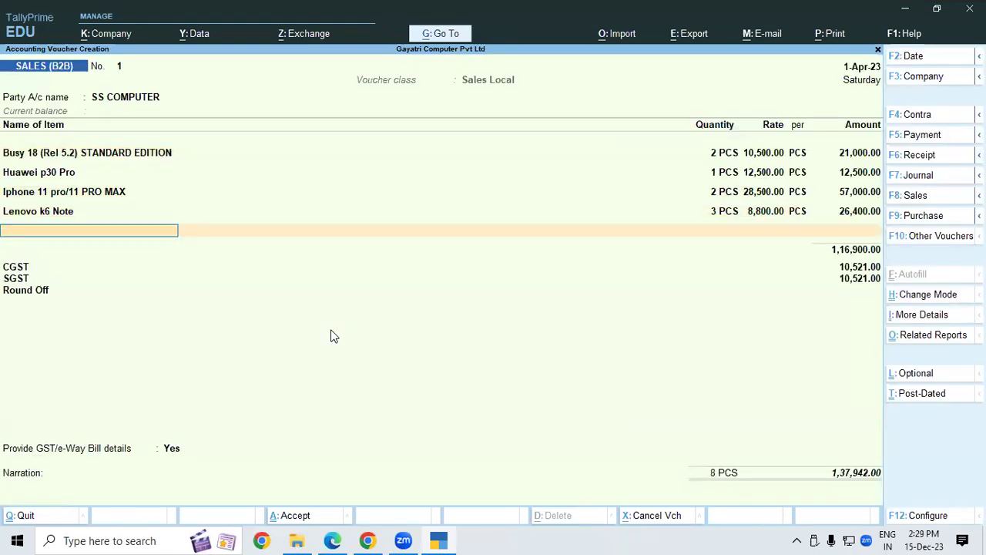
Add 3 PCS of Mi Super Bass Headphones from WAREHOUSE at a rate of 1500 and save the voucher without sending details for e-Way Bill generation
{"action": "type", "text": "Mi"}
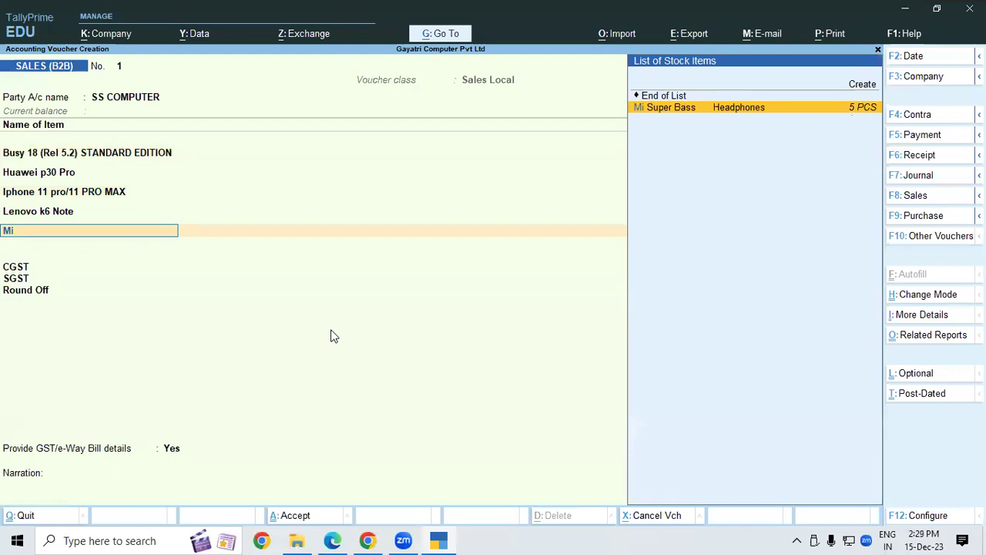
{"action": "key", "text": "Return"}
{"action": "type", "text": "wa"}
{"action": "key", "text": "Return"}
{"action": "type", "text": "3"}
{"action": "key", "text": "Return"}
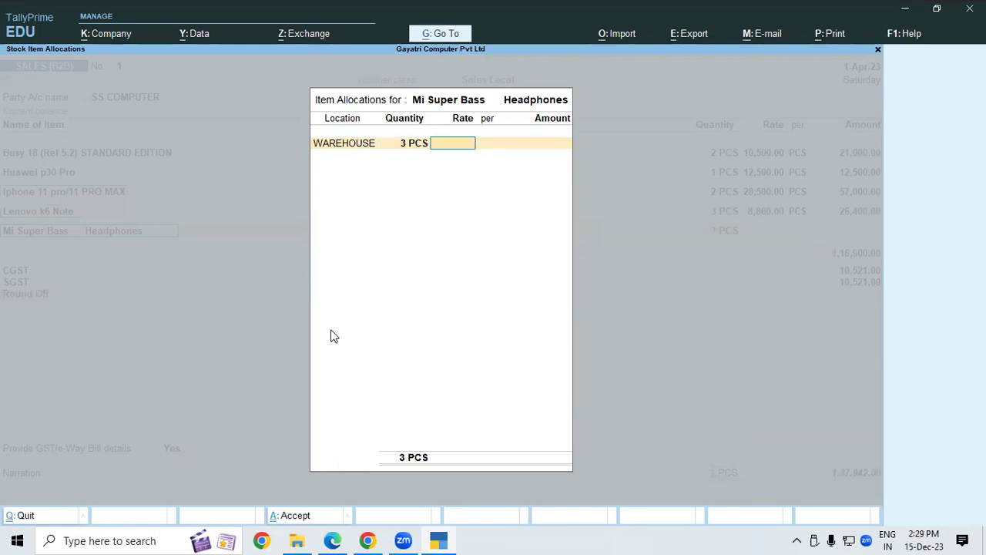
{"action": "type", "text": "1,500"}
{"action": "key", "text": "Return"}
{"action": "key", "text": "Return"}
{"action": "key", "text": "Return"}
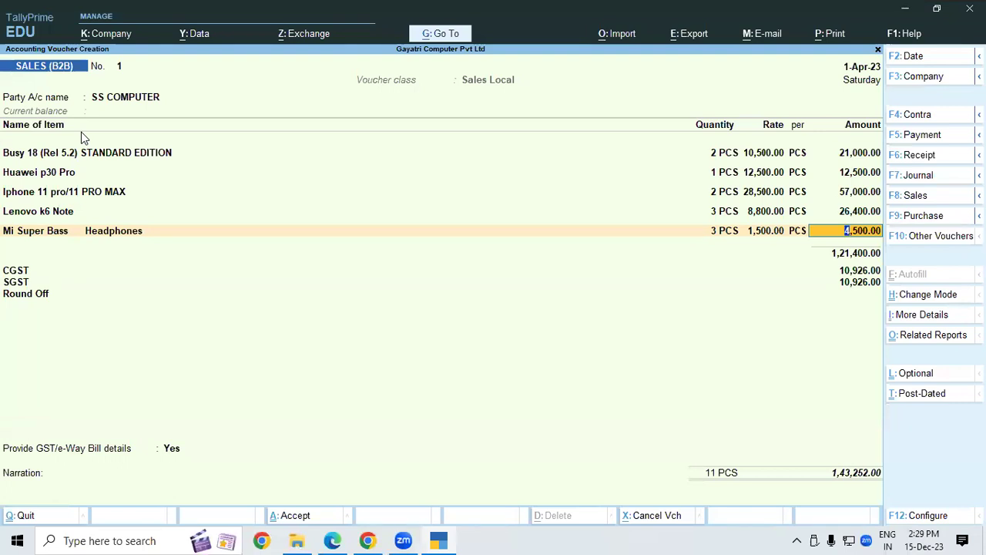
{"action": "key", "text": "ctrl+a"}
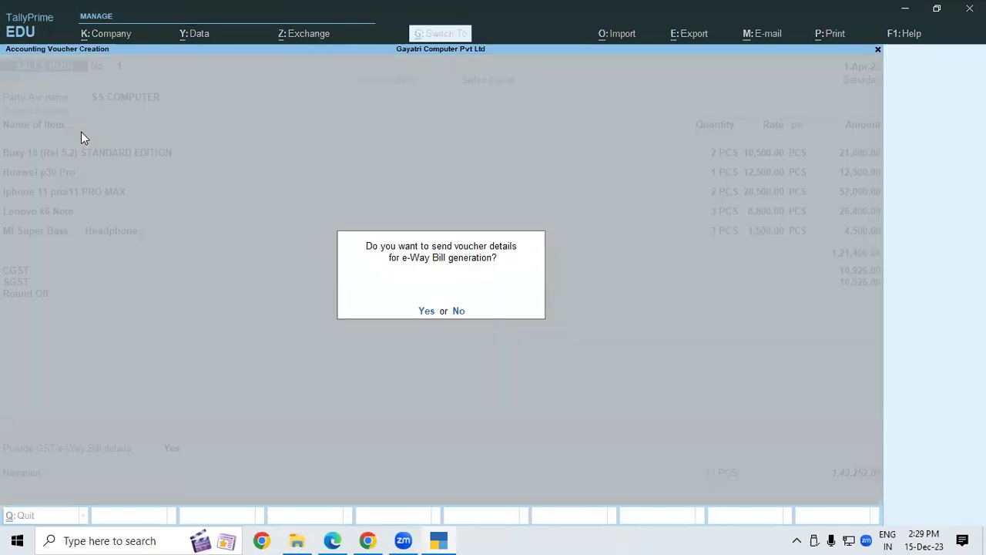
{"action": "left_click", "coordinate": [463, 311]}
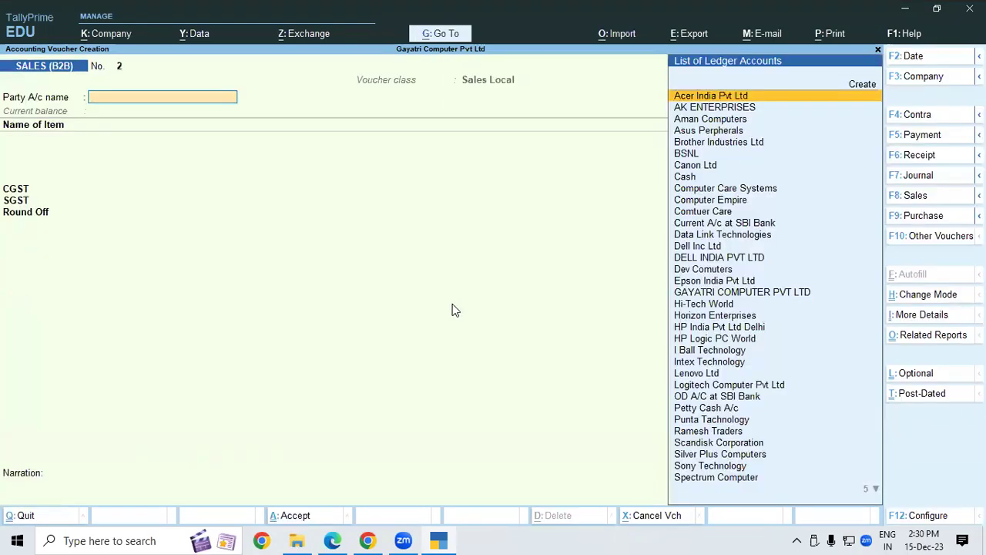
Consult the PDF's solution and its Checking Tax Analysis instructions, and return to TallyPrime
{"action": "left_click", "coordinate": [334, 534]}
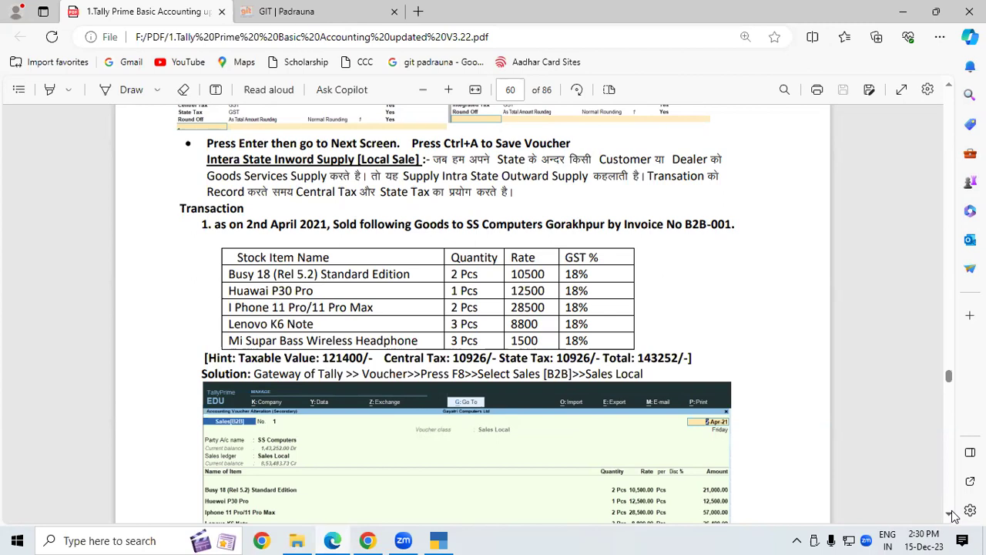
{"action": "scroll", "coordinate": [954, 516], "scroll_direction": "down", "scroll_amount": 4}
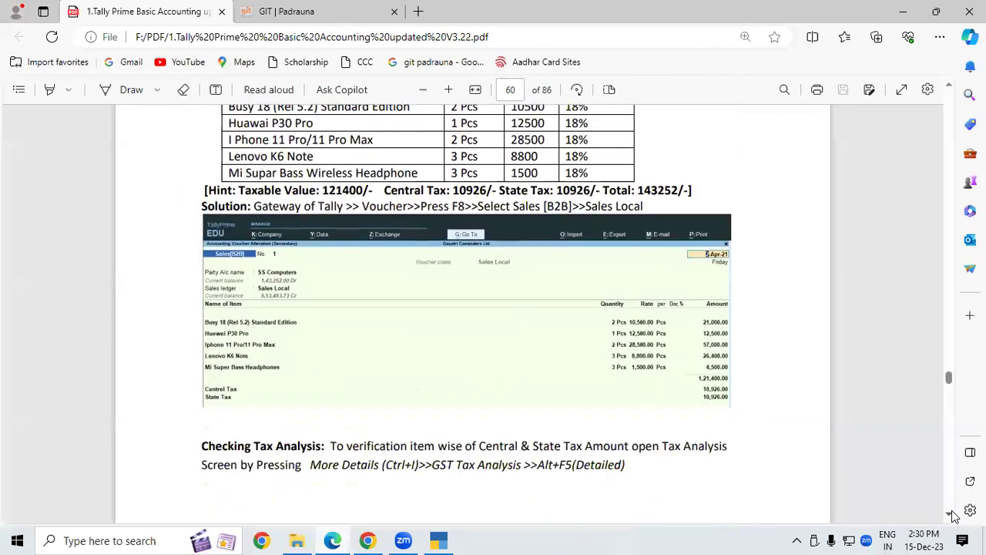
{"action": "scroll", "coordinate": [954, 516], "scroll_direction": "down", "scroll_amount": 5}
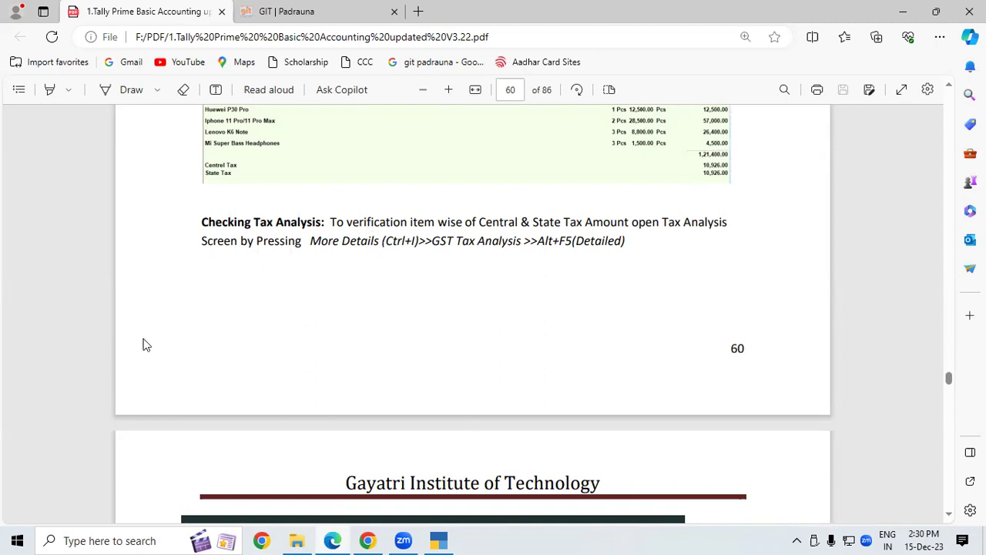
{"action": "left_click", "coordinate": [443, 539]}
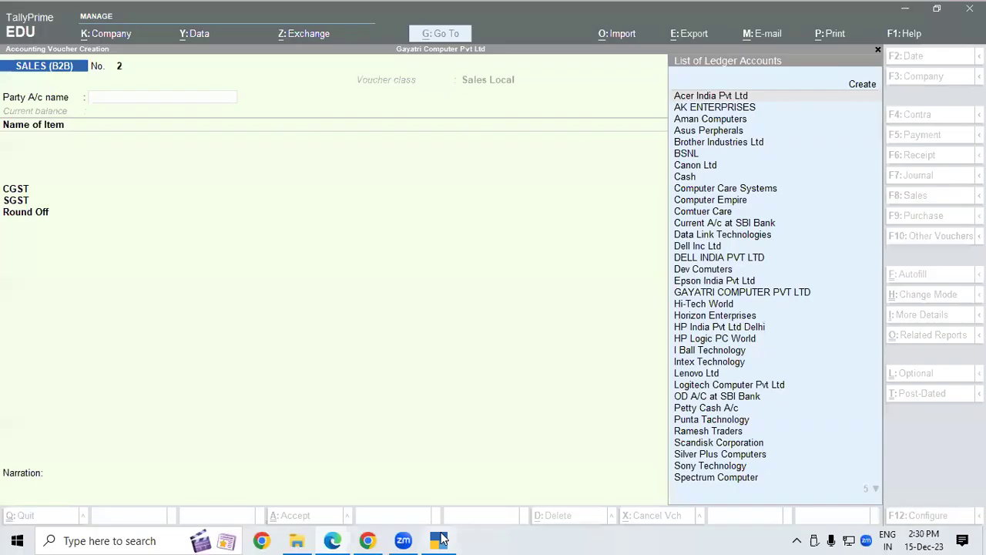
Leave the blank voucher and open the Day Book filtered to the SALES (B2B) voucher type
{"action": "key", "text": "Escape"}
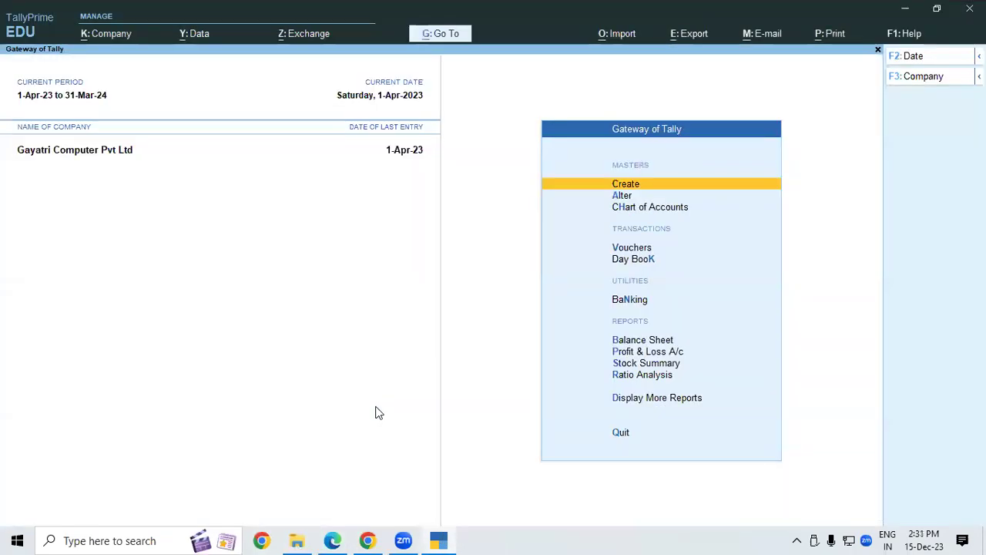
{"action": "key", "text": "k"}
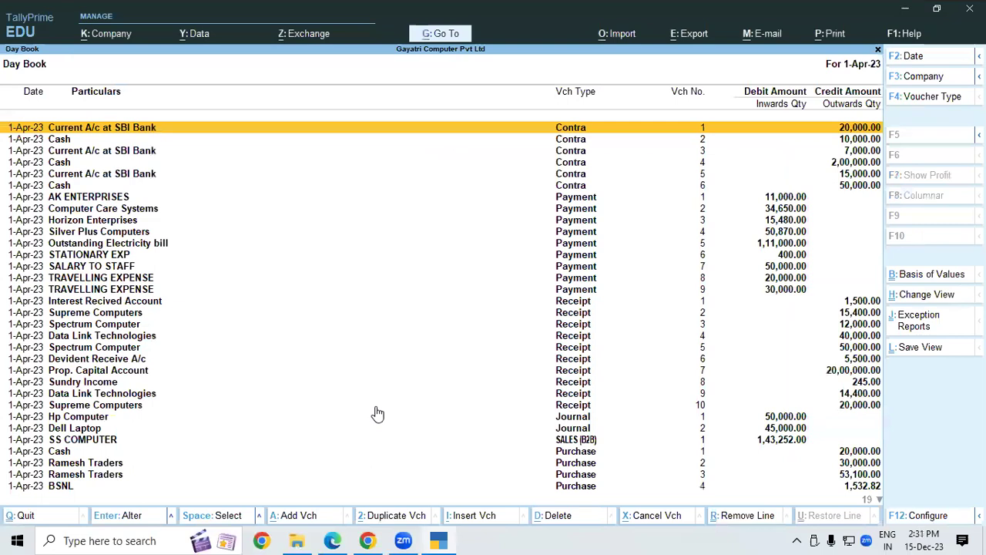
{"action": "key", "text": "F4"}
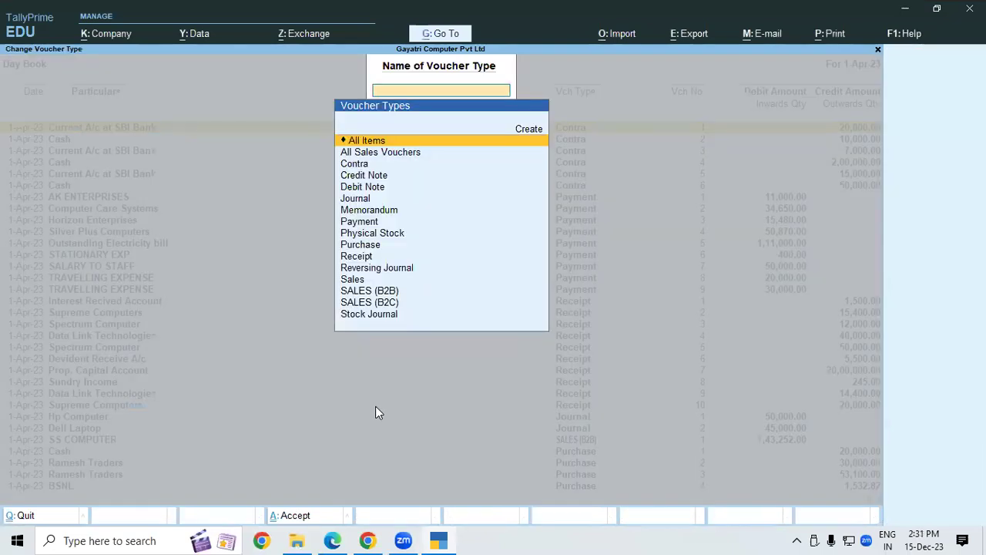
{"action": "key", "text": "Down"}
{"action": "key", "text": "Down"}
{"action": "key", "text": "Down"}
{"action": "key", "text": "Down"}
{"action": "key", "text": "Down"}
{"action": "key", "text": "Down"}
{"action": "key", "text": "Down"}
{"action": "key", "text": "Down"}
{"action": "key", "text": "Down"}
{"action": "key", "text": "Down"}
{"action": "key", "text": "Down"}
{"action": "key", "text": "Down"}
{"action": "key", "text": "Down"}
{"action": "key", "text": "Down"}
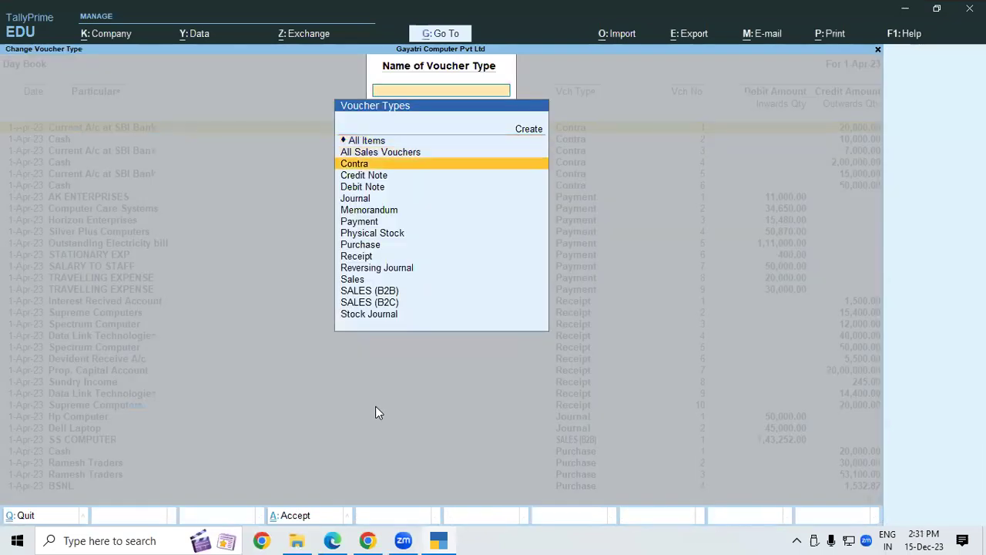
{"action": "key", "text": "Up"}
{"action": "key", "text": "Return"}
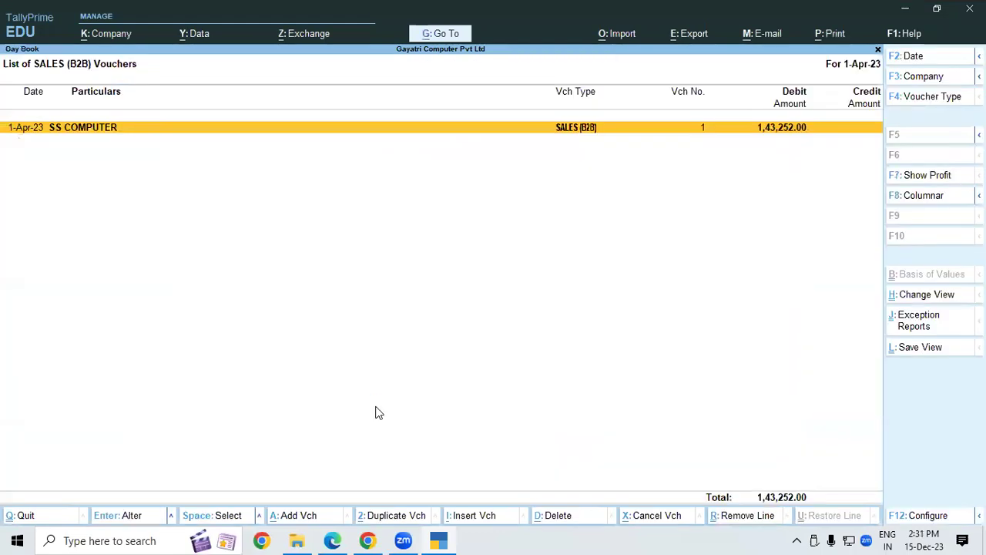
Open the SS COMPUTER sales voucher and go through its dispatch and party details to the first stock item
{"action": "key", "text": "Return"}
{"action": "key", "text": "Return"}
{"action": "key", "text": "Return"}
{"action": "key", "text": "Return"}
{"action": "key", "text": "Return"}
{"action": "key", "text": "Return"}
{"action": "key", "text": "Return"}
{"action": "key", "text": "Return"}
{"action": "key", "text": "Return"}
{"action": "key", "text": "Return"}
{"action": "key", "text": "Return"}
{"action": "key", "text": "Return"}
{"action": "key", "text": "Return"}
{"action": "key", "text": "Return"}
{"action": "key", "text": "Return"}
{"action": "key", "text": "Return"}
{"action": "key", "text": "Return"}
{"action": "key", "text": "Return"}
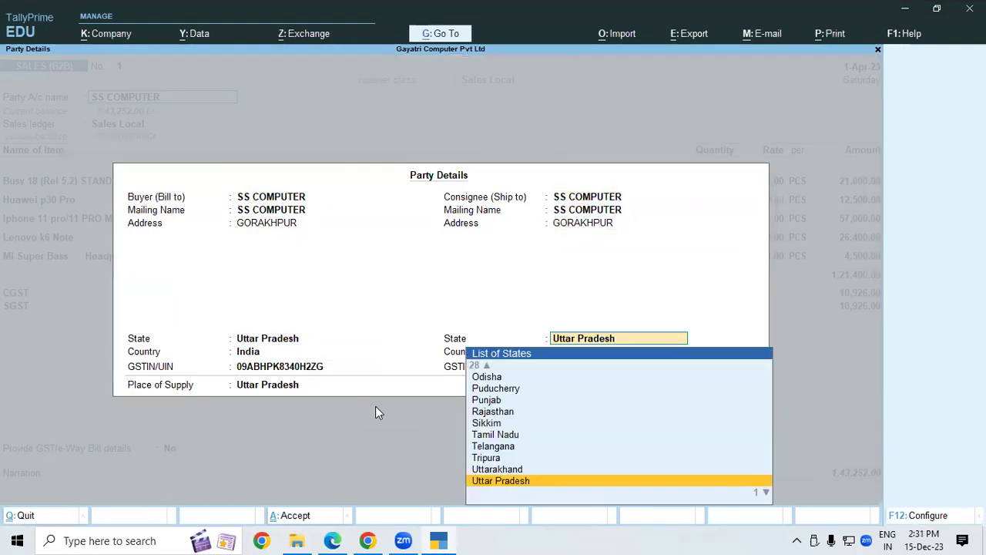
{"action": "key", "text": "Return"}
{"action": "key", "text": "Return"}
{"action": "key", "text": "Return"}
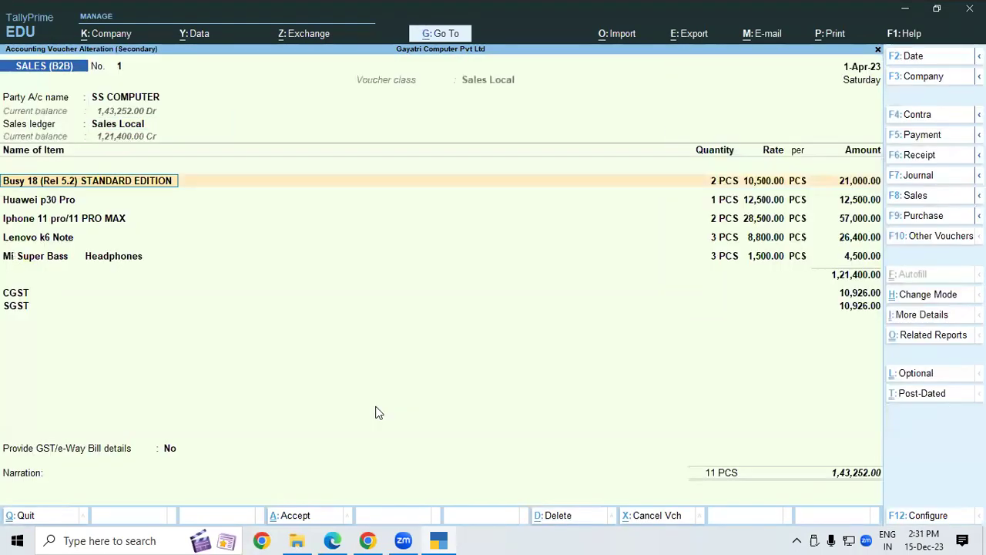
Examine the voucher's GST Tax Analysis in detailed form with the item-wise central and state tax, and close it along with the voucher
{"action": "key", "text": "alt"}
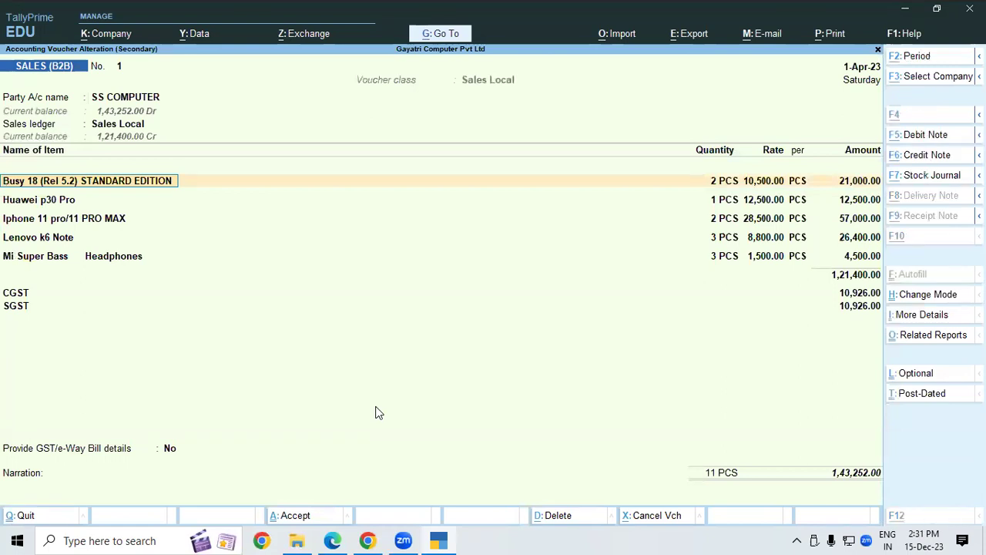
{"action": "key", "text": "ctrl+o"}
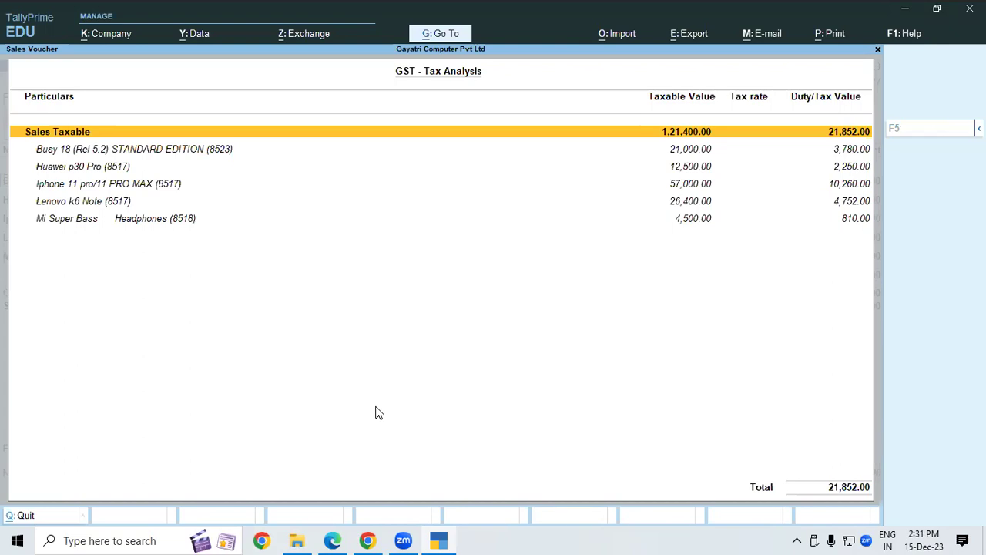
{"action": "key", "text": "F5"}
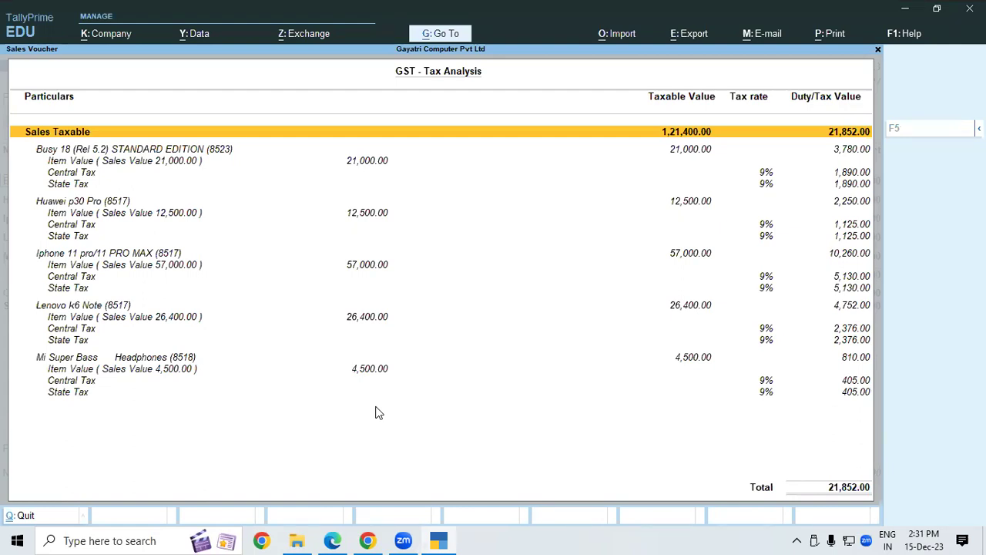
{"action": "key", "text": "Escape"}
{"action": "key", "text": "Escape"}
{"action": "key", "text": "Escape"}
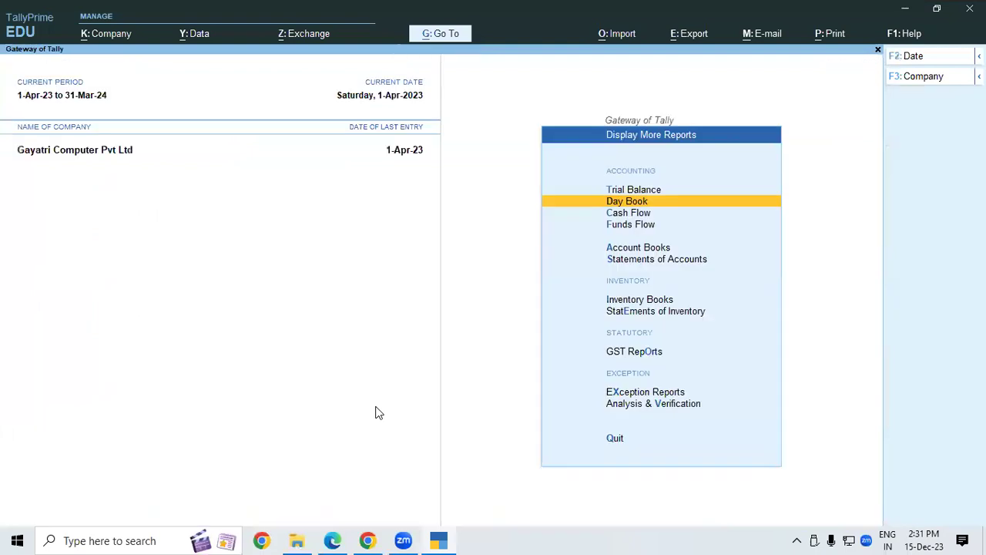
Filter the Day Book to SALES (B2B) vouchers again and reopen the SS COMPUTER voucher at its Busy 18 (Rel 5.2) STANDARD EDITION line
{"action": "key", "text": "Return"}
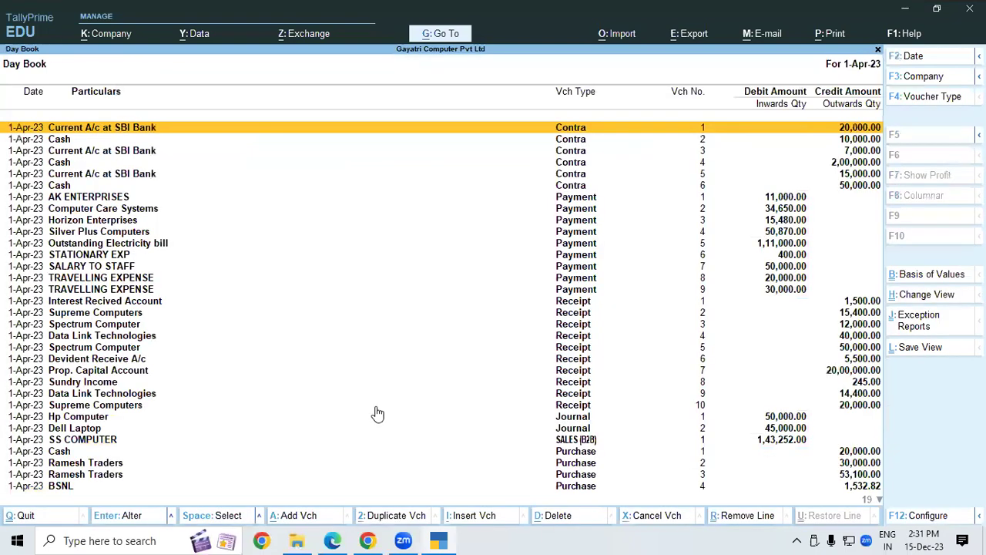
{"action": "key", "text": "F4"}
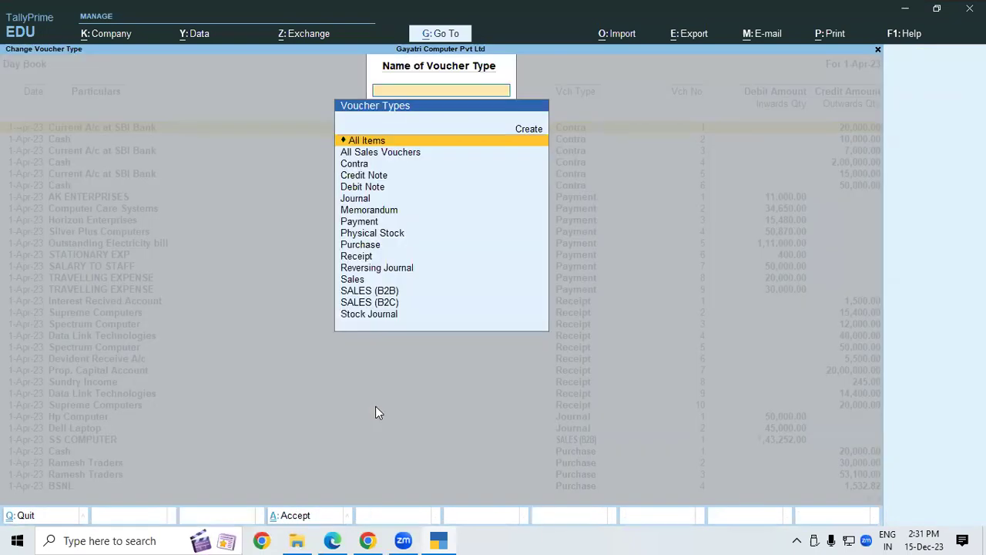
{"action": "key", "text": "Down"}
{"action": "key", "text": "Down"}
{"action": "key", "text": "Down"}
{"action": "key", "text": "Down"}
{"action": "key", "text": "Down"}
{"action": "key", "text": "Down"}
{"action": "key", "text": "Down"}
{"action": "key", "text": "Down"}
{"action": "key", "text": "Down"}
{"action": "key", "text": "Down"}
{"action": "key", "text": "Down"}
{"action": "key", "text": "Down"}
{"action": "key", "text": "Down"}
{"action": "key", "text": "Down"}
{"action": "key", "text": "Down"}
{"action": "key", "text": "Up"}
{"action": "key", "text": "Up"}
{"action": "key", "text": "Return"}
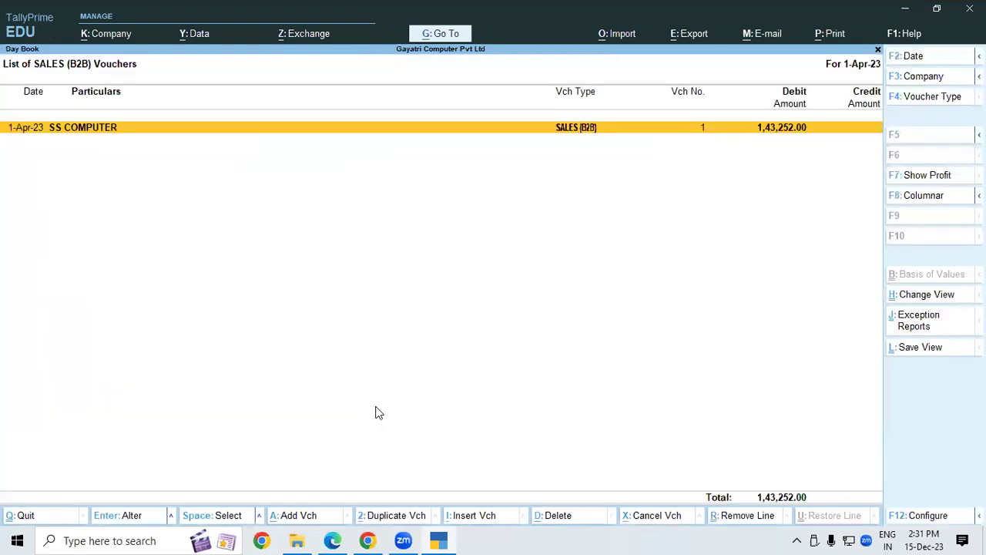
{"action": "key", "text": "Return"}
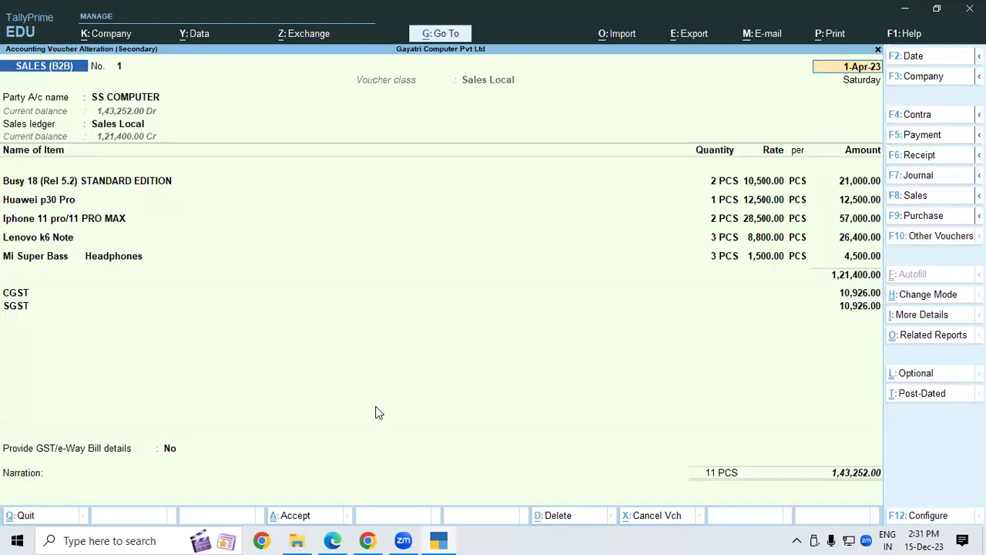
{"action": "left_click", "coordinate": [127, 183]}
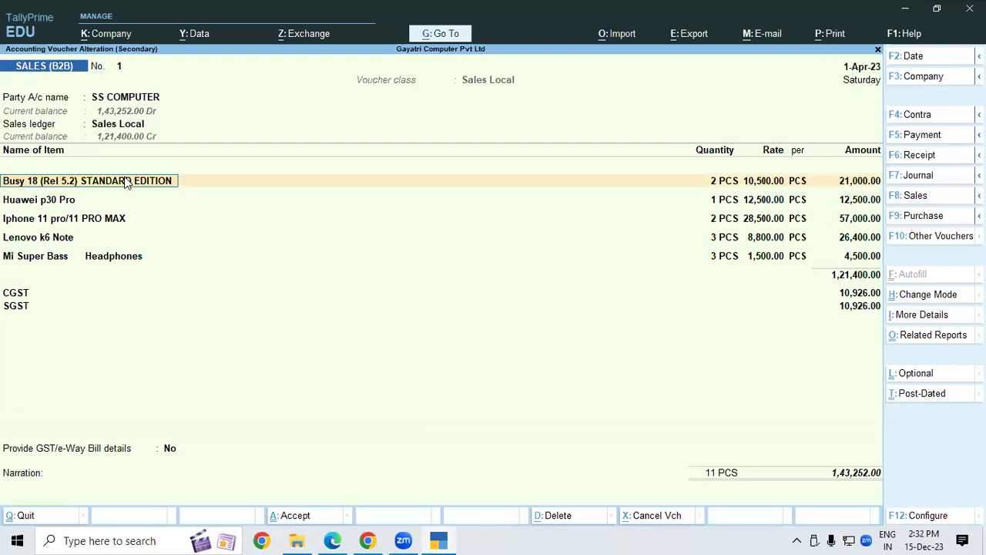
Examine the SS COMPUTER voucher's GST Tax Analysis in detailed form with each item's central and state tax, and leave the voucher and Day Book
{"action": "key", "text": "alt+a"}
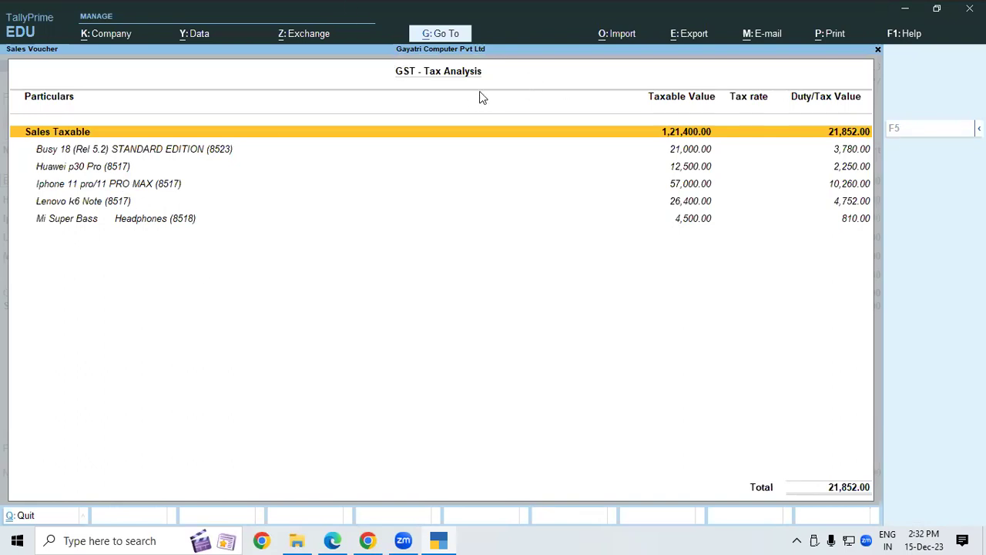
{"action": "key", "text": "alt+F5"}
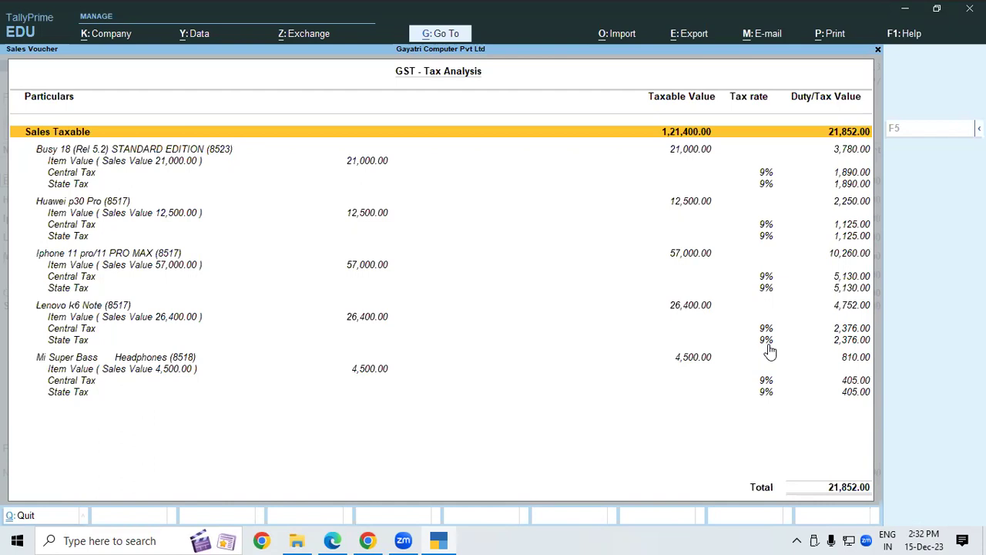
{"action": "key", "text": "Return"}
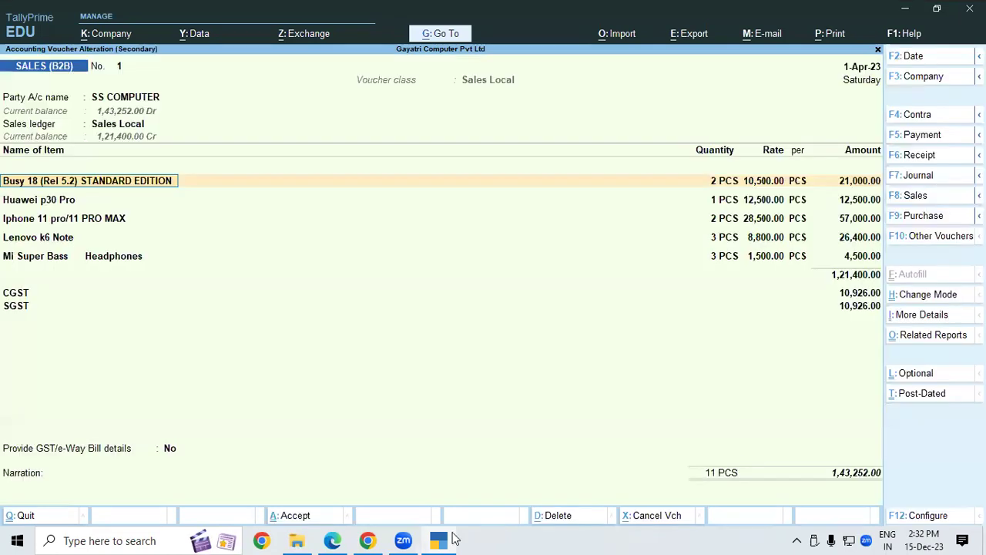
{"action": "key", "text": "Return"}
{"action": "key", "text": "Escape"}
{"action": "key", "text": "Escape"}
{"action": "key", "text": "Escape"}
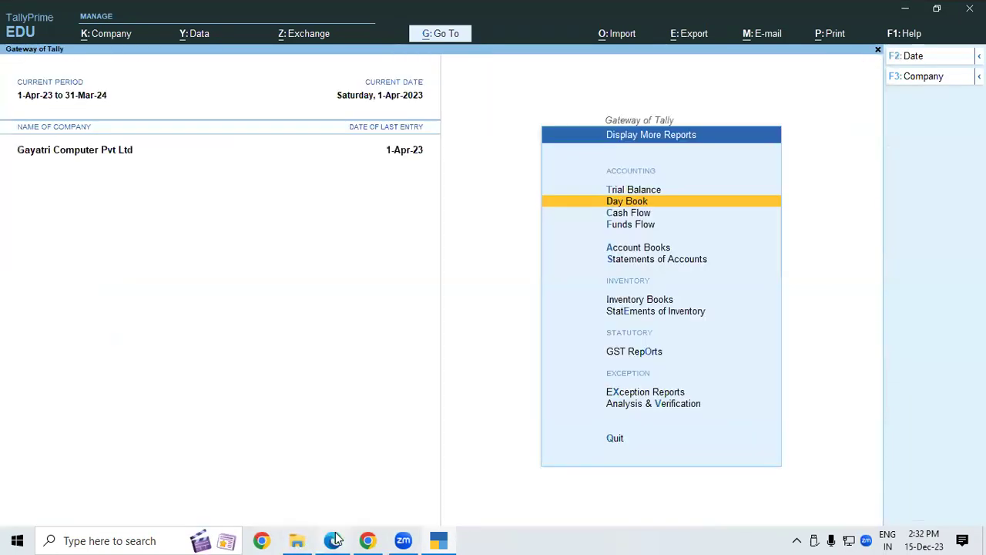
Switch to the PDF in Edge and read the exercise for the cash sale of a Samsung Galaxy Note 10 Plus
{"action": "left_click", "coordinate": [332, 540]}
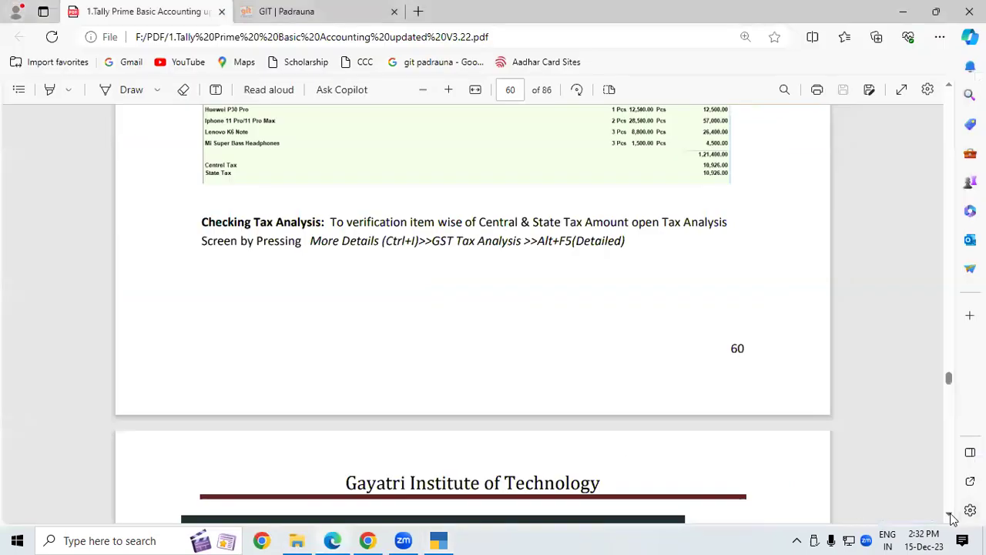
{"action": "scroll", "coordinate": [951, 519], "scroll_direction": "down", "scroll_amount": 4}
{"action": "scroll", "coordinate": [953, 520], "scroll_direction": "down", "scroll_amount": 4}
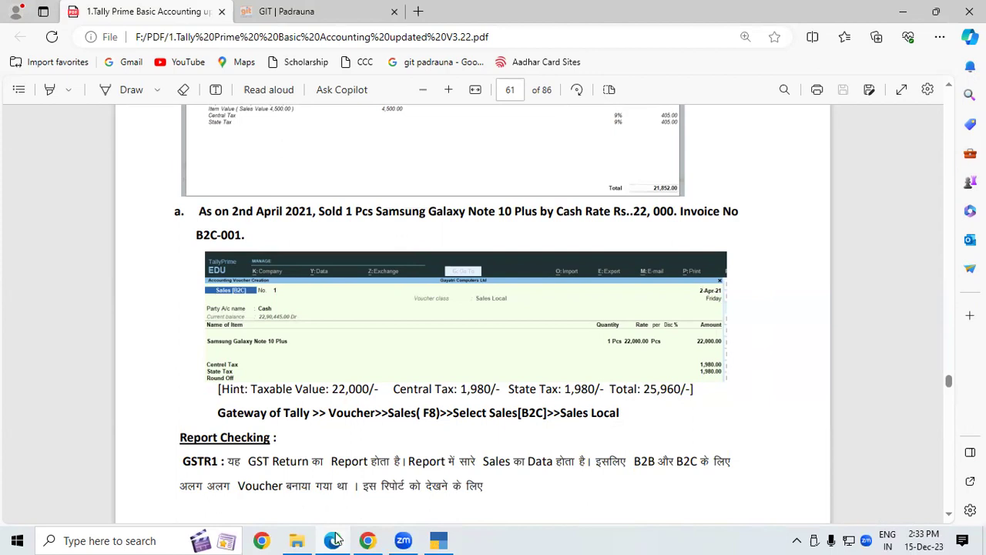
Return to TallyPrime and start a sales voucher of type SALES (B2C) with the SALES LOCAL class
{"action": "left_click", "coordinate": [450, 539]}
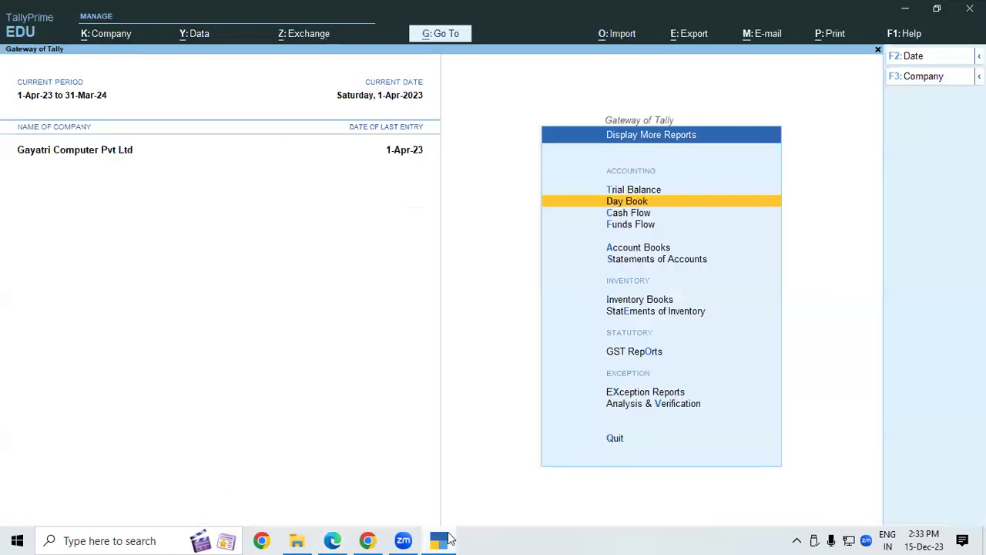
{"action": "key", "text": "v"}
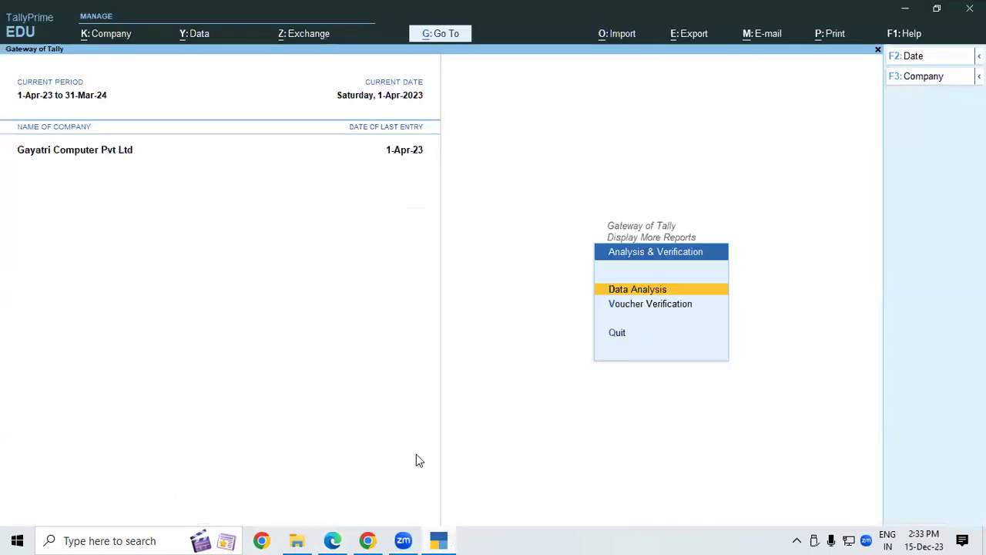
{"action": "key", "text": "Escape"}
{"action": "key", "text": "Home"}
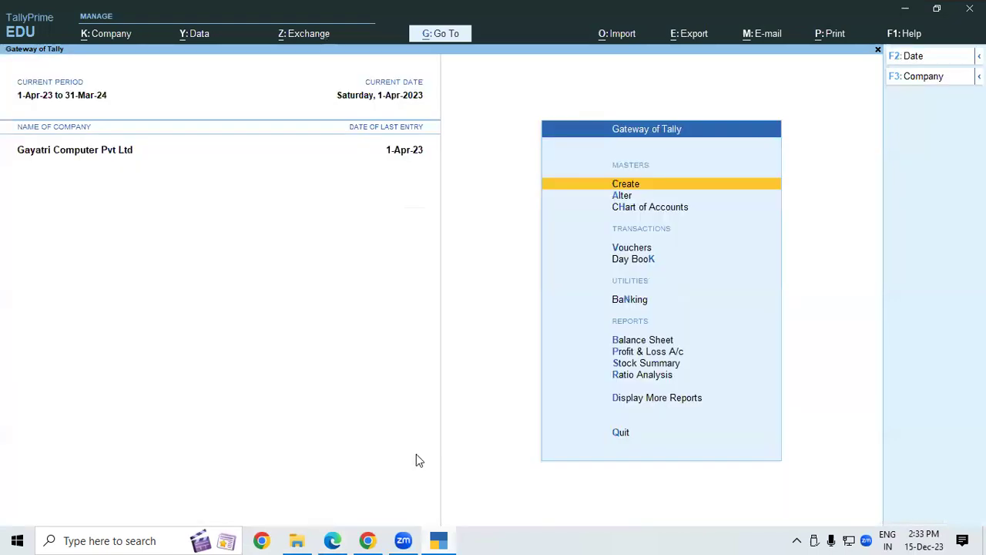
{"action": "key", "text": "v"}
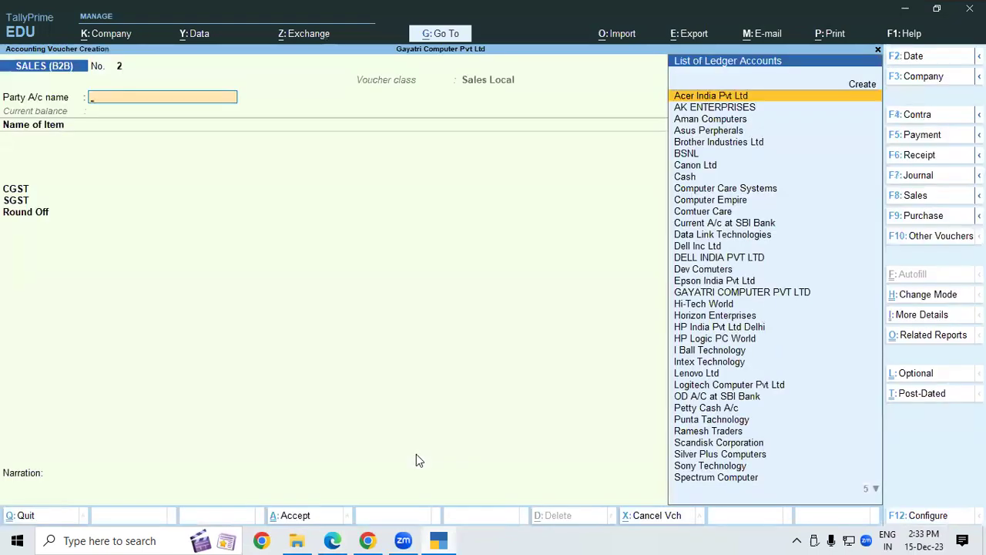
{"action": "key", "text": "F8"}
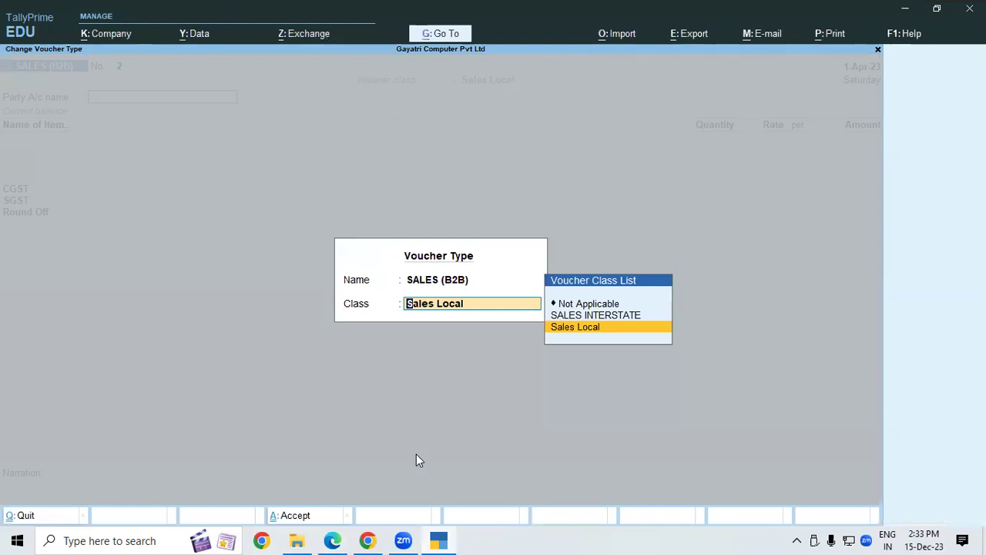
{"action": "key", "text": "shift+Tab"}
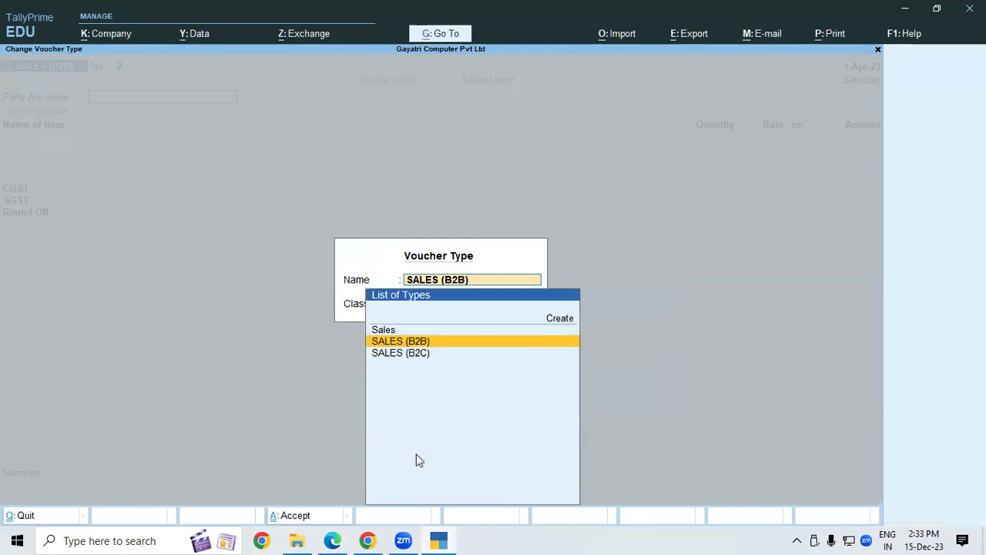
{"action": "key", "text": "Down"}
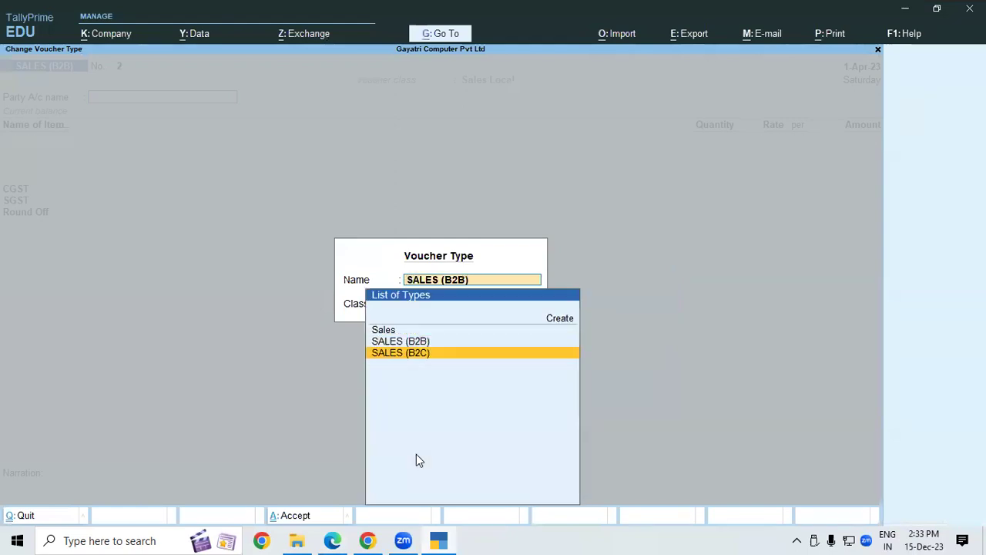
{"action": "key", "text": "Return"}
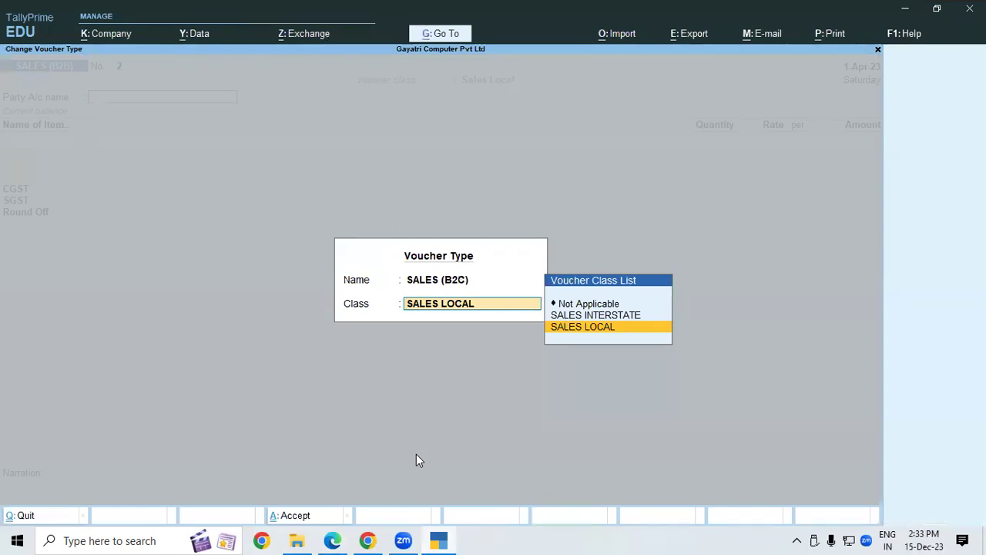
{"action": "key", "text": "Return"}
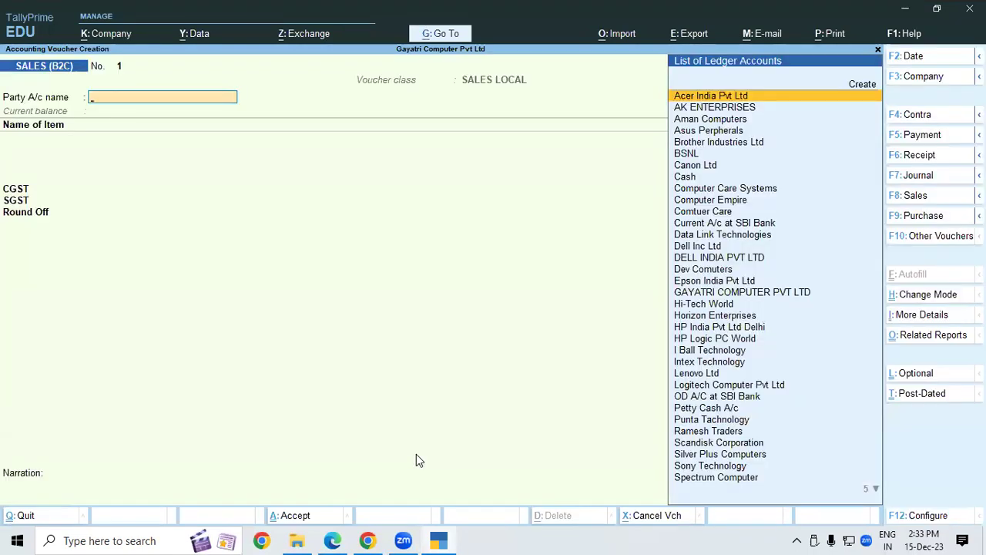
Set the voucher's party account to Cash and accept its dispatch and party details as they stand
{"action": "type", "text": "Cash"}
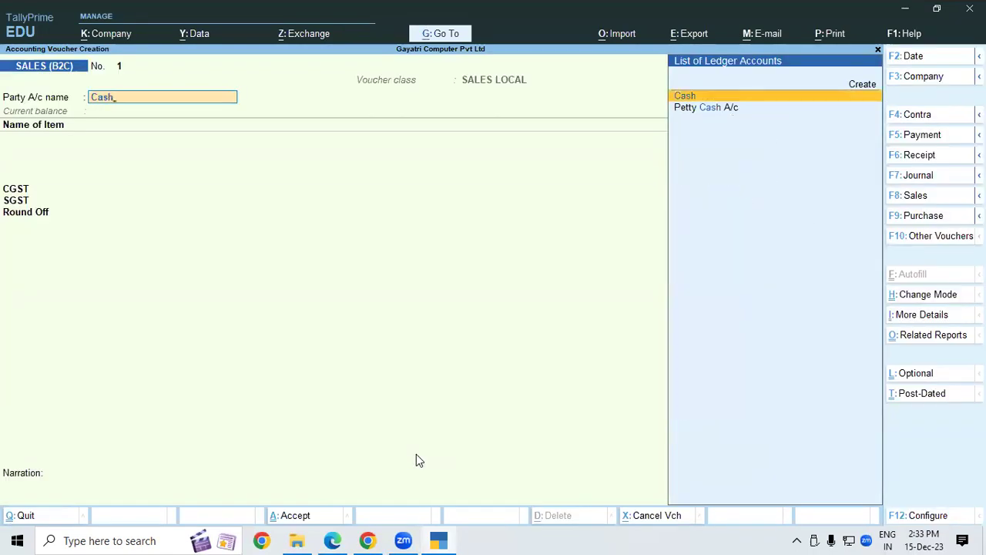
{"action": "key", "text": "Return"}
{"action": "key", "text": "Return"}
{"action": "key", "text": "ctrl+a"}
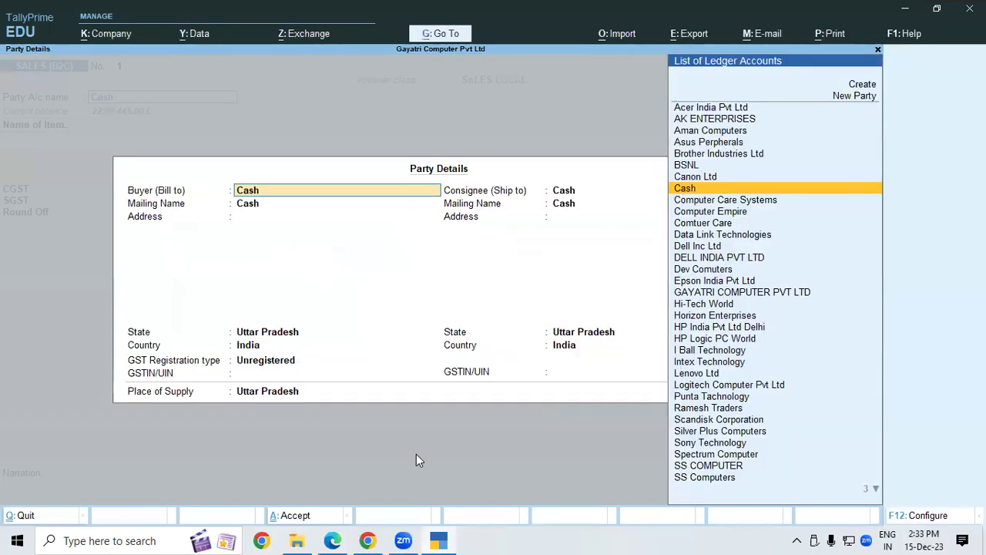
{"action": "key", "text": "ctrl+a"}
Add 1 PCS of Samsung Galaxy Note 10 Plus from WAREHOUSE at a rate of 22,000 and save the B2C voucher
{"action": "type", "text": "Sam"}
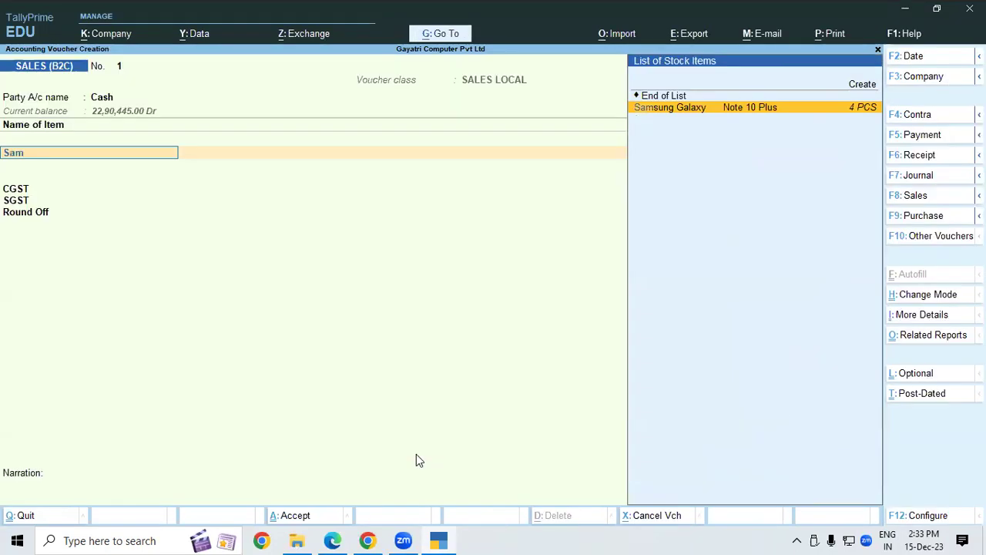
{"action": "key", "text": "Return"}
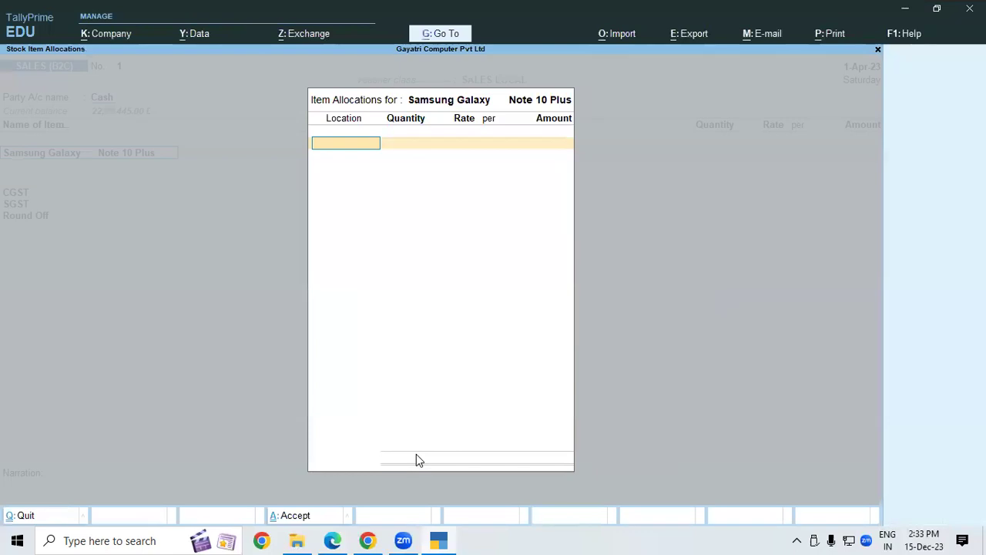
{"action": "type", "text": "wa"}
{"action": "key", "text": "Return"}
{"action": "type", "text": "1"}
{"action": "key", "text": "Return"}
{"action": "type", "text": "22,000"}
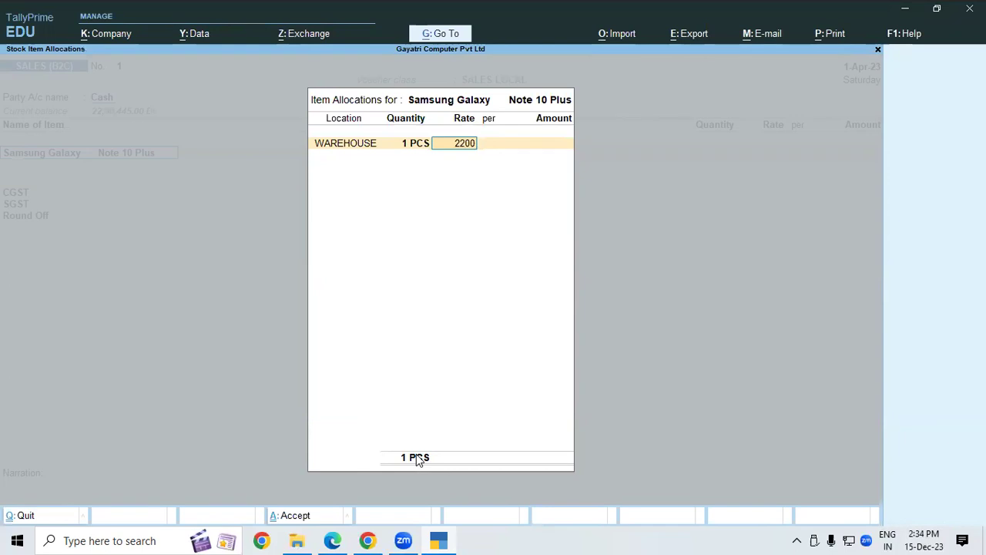
{"action": "key", "text": "Return"}
{"action": "key", "text": "Return"}
{"action": "key", "text": "Return"}
{"action": "key", "text": "Return"}
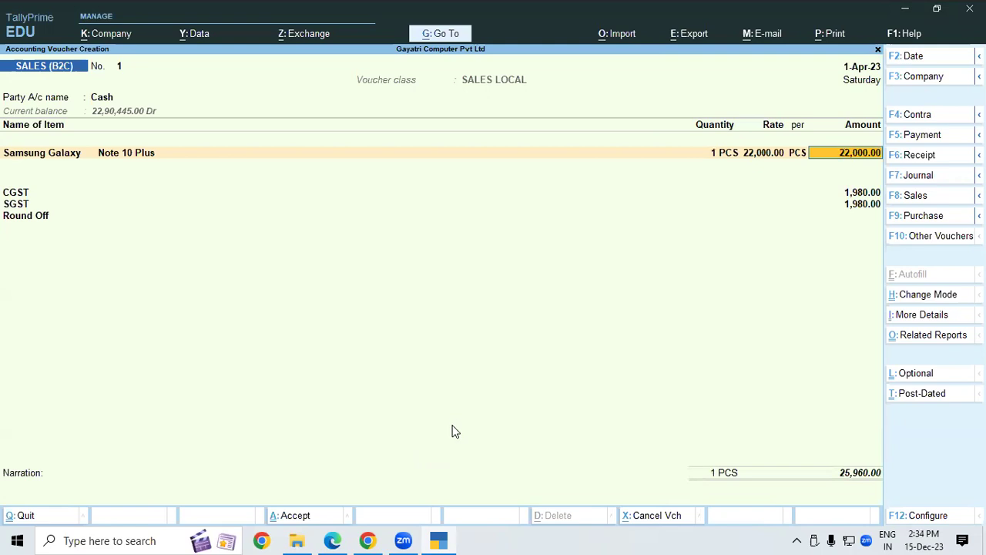
{"action": "key", "text": "ctrl"}
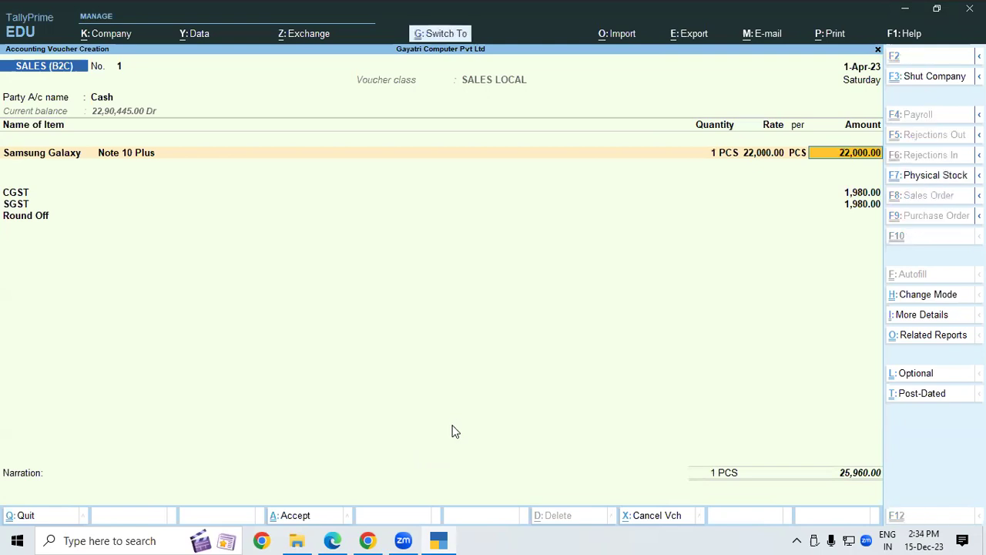
{"action": "key", "text": "ctrl+a"}
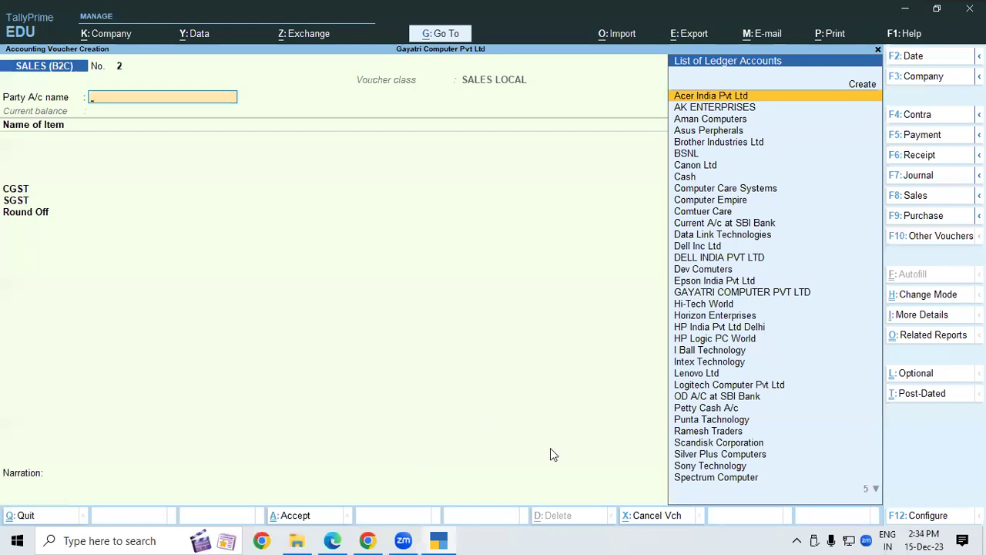
Switch to the PDF in Edge and read the Report Checking section on opening and configuring GSTR1
{"action": "left_click", "coordinate": [329, 540]}
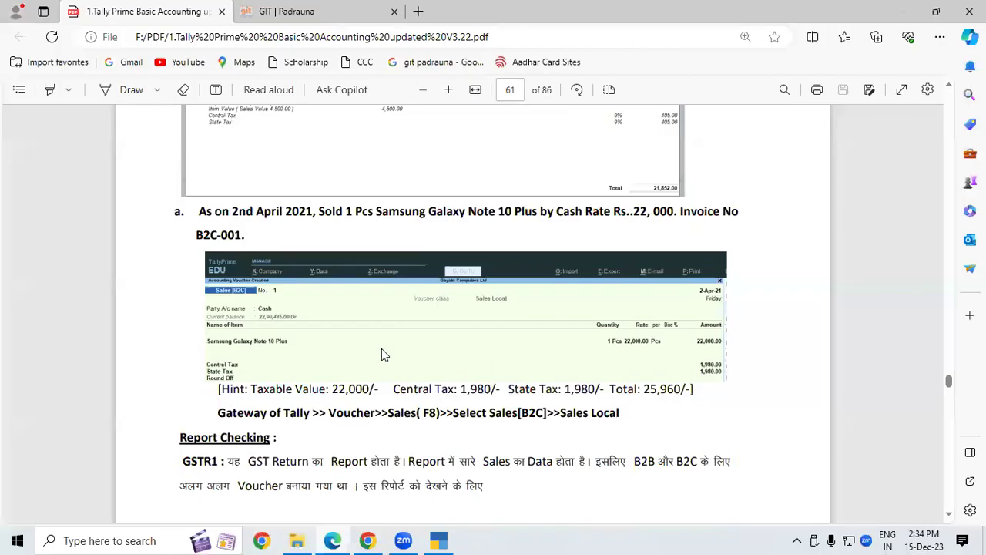
{"action": "scroll", "coordinate": [944, 515], "scroll_direction": "down", "scroll_amount": 3}
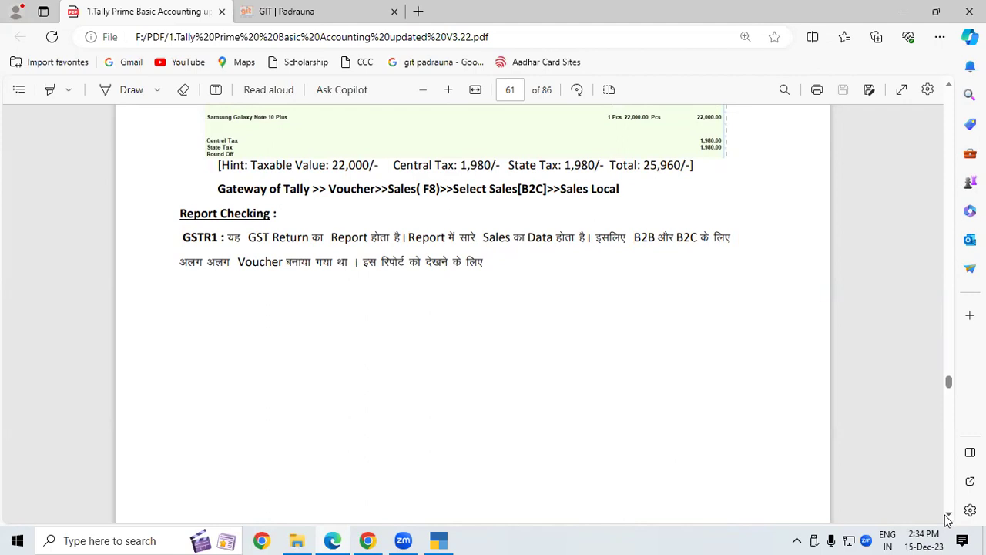
{"action": "scroll", "coordinate": [948, 516], "scroll_direction": "down", "scroll_amount": 5}
{"action": "scroll", "coordinate": [952, 518], "scroll_direction": "down", "scroll_amount": 3}
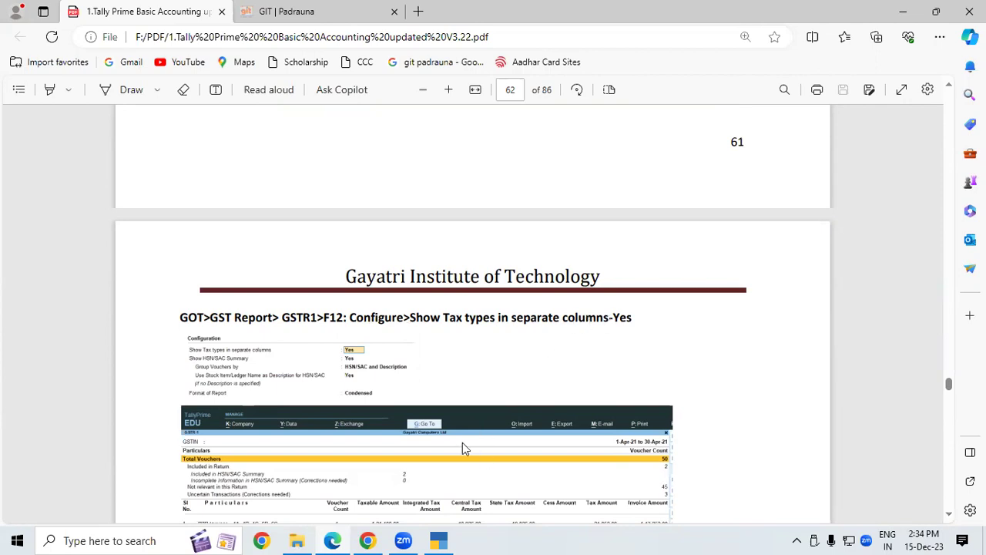
Return to TallyPrime, leave the blank sales voucher and bring up the list of additional reports
{"action": "key", "text": "alt+Tab"}
{"action": "key", "text": "Return"}
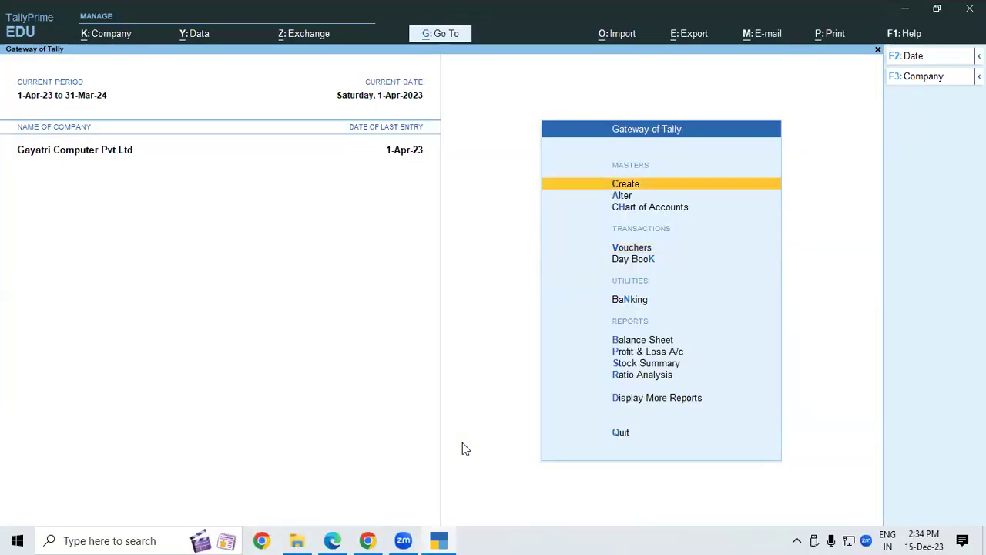
{"action": "key", "text": "Down"}
{"action": "key", "text": "p"}
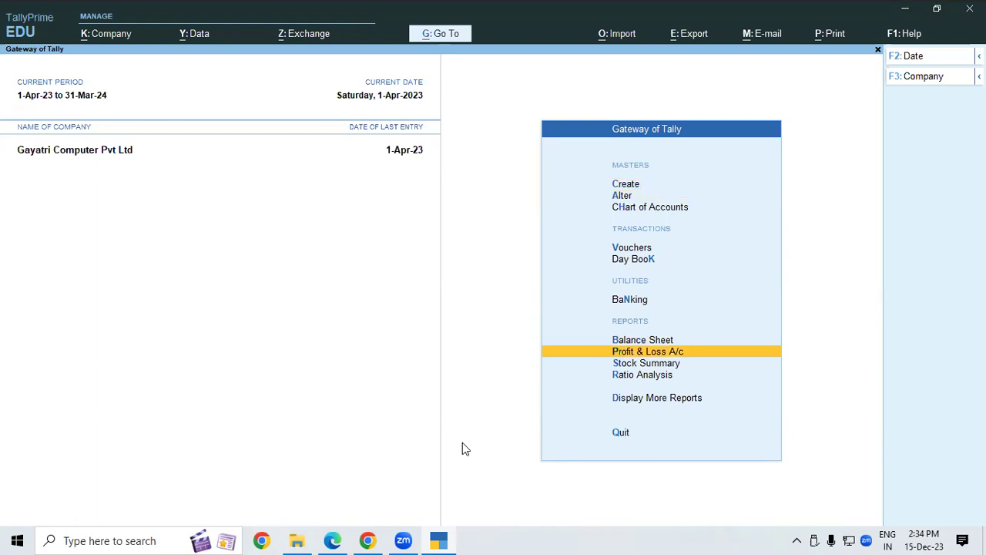
{"action": "key", "text": "Down"}
{"action": "key", "text": "Down"}
{"action": "key", "text": "Down"}
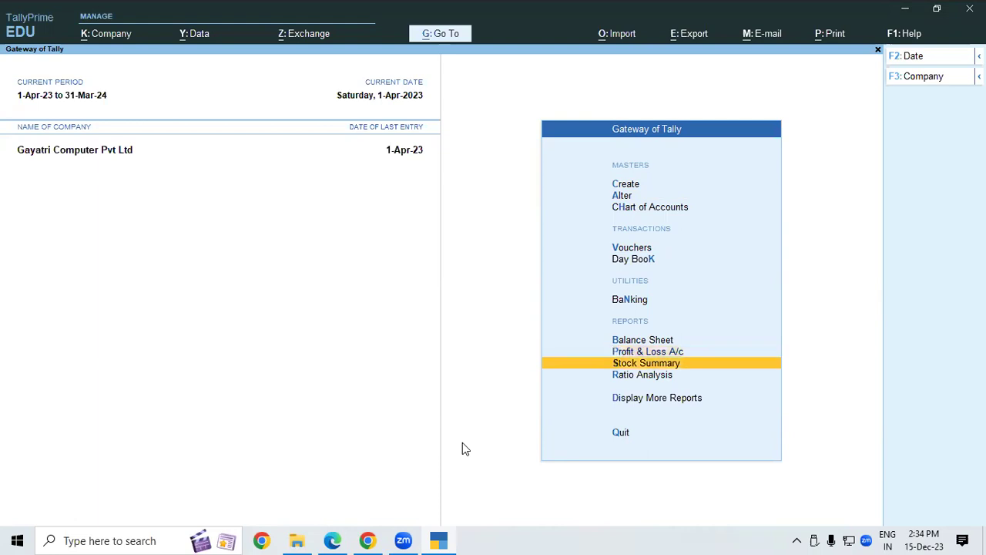
{"action": "key", "text": "Return"}
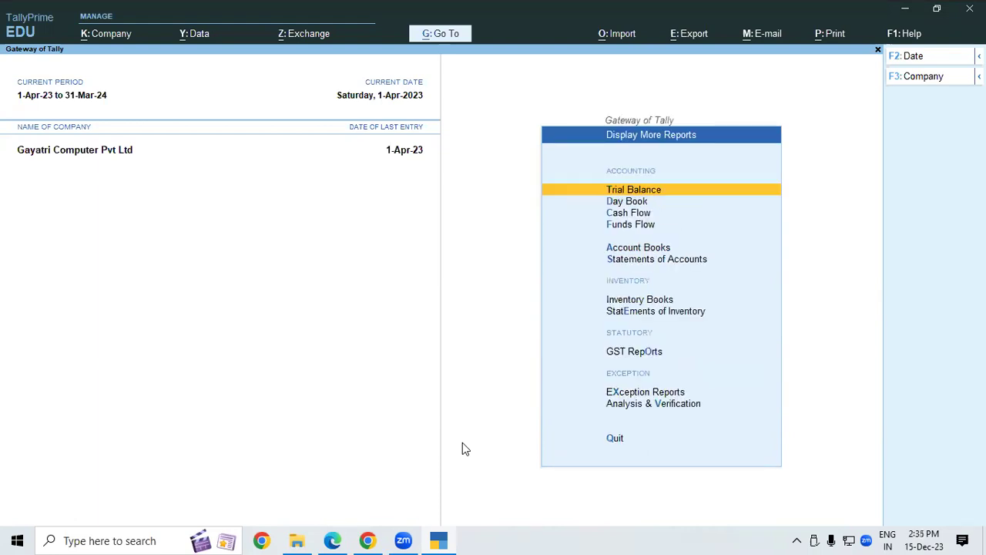
Open the GSTR-1 return from the statutory GST reports
{"action": "key", "text": "Down"}
{"action": "key", "text": "Down"}
{"action": "key", "text": "Down"}
{"action": "key", "text": "Down"}
{"action": "key", "text": "Down"}
{"action": "key", "text": "Down"}
{"action": "key", "text": "Down"}
{"action": "key", "text": "Down"}
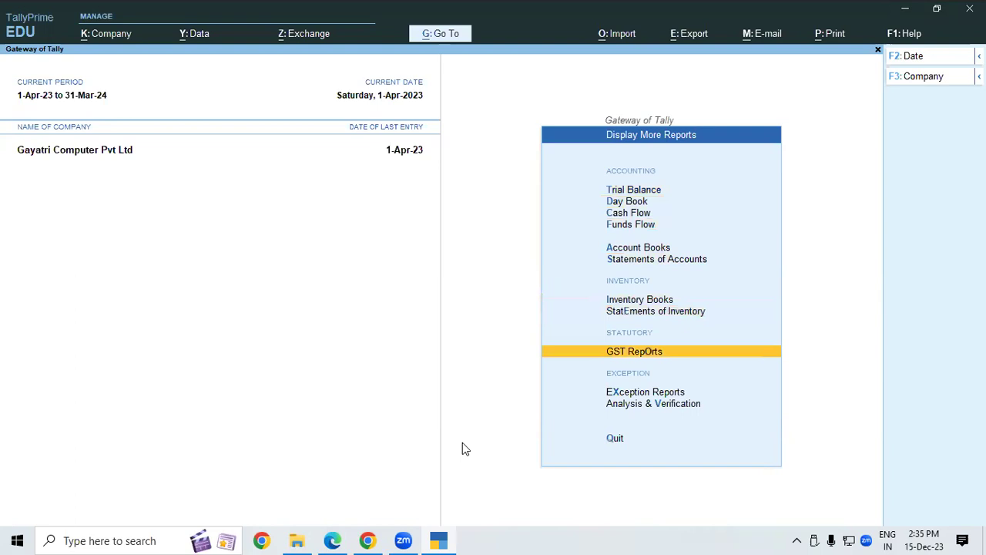
{"action": "key", "text": "Return"}
{"action": "key", "text": "Return"}
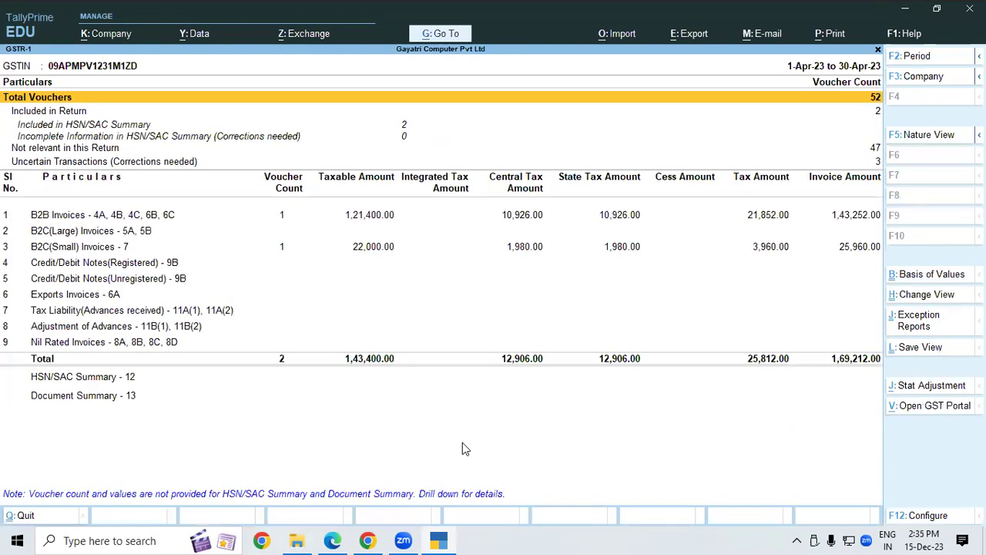
Set the GSTR-1 report's format to Detailed, keeping tax types in separate columns
{"action": "key", "text": "F12"}
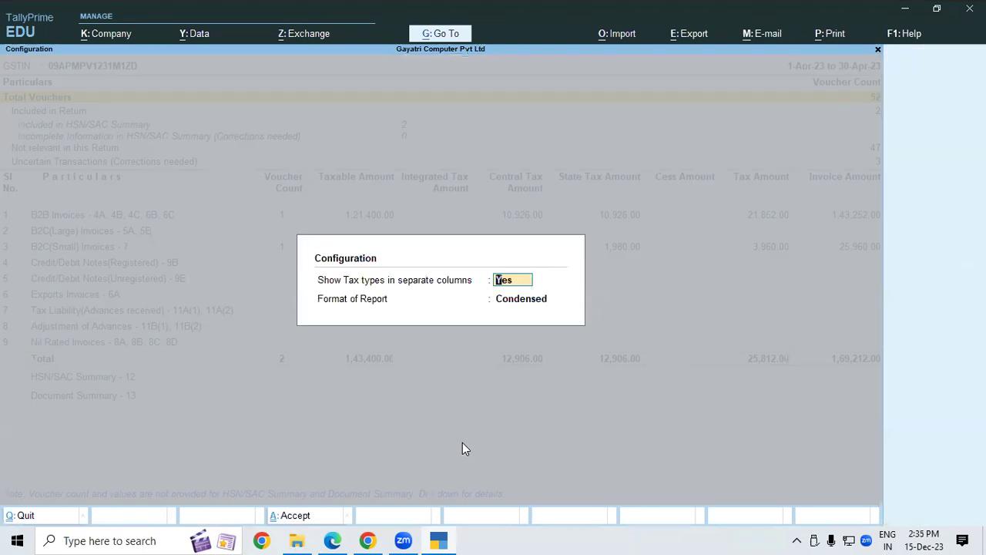
{"action": "key", "text": "Return"}
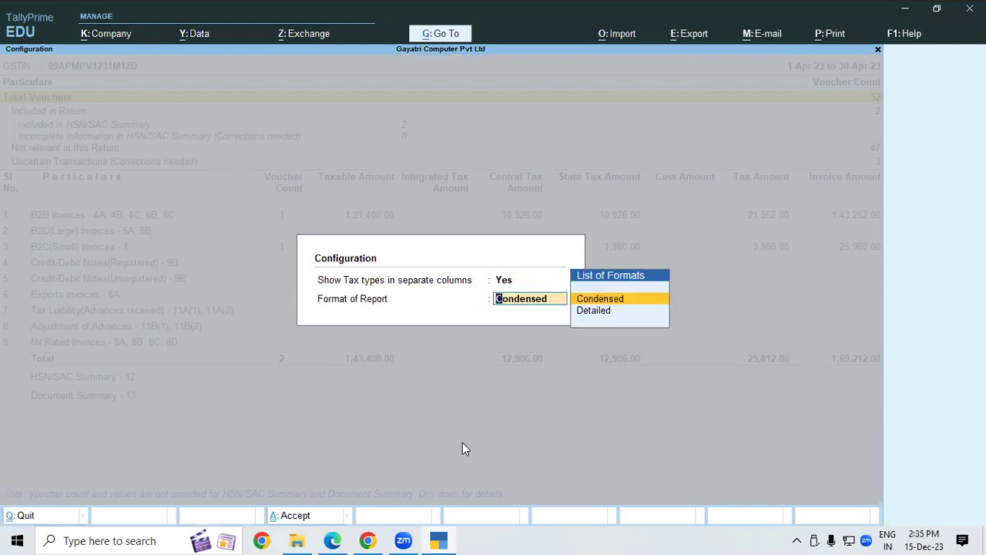
{"action": "key", "text": "Down"}
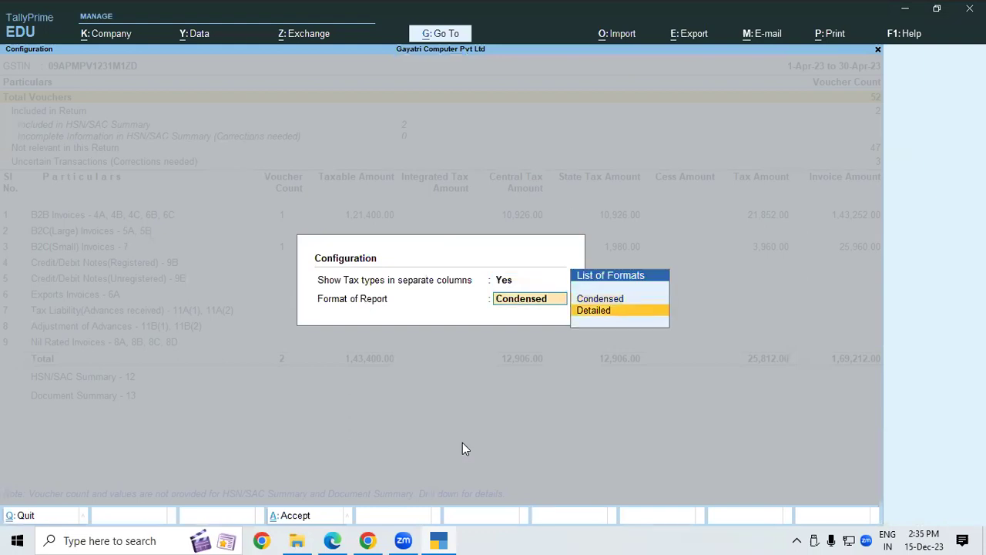
{"action": "key", "text": "Return"}
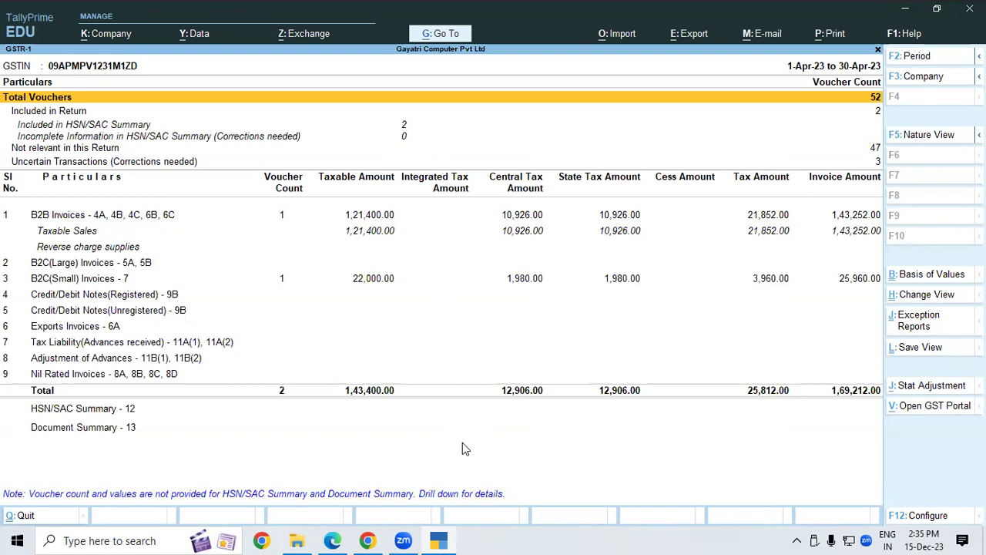
Compare the taxable and tax amounts of the B2B Invoices and B2C(Small) Invoices rows in the GSTR-1 report
{"action": "left_click", "coordinate": [358, 284]}
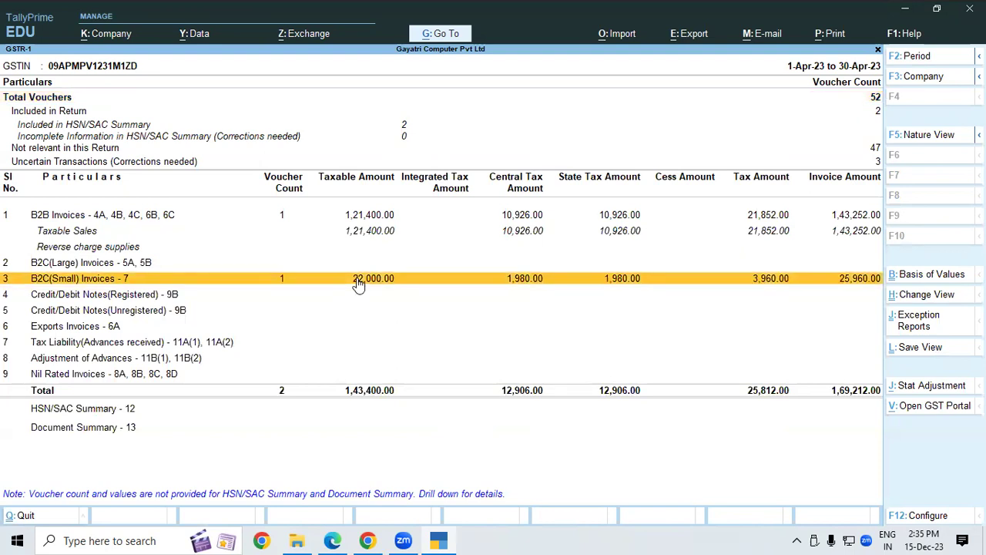
{"action": "left_click", "coordinate": [371, 218]}
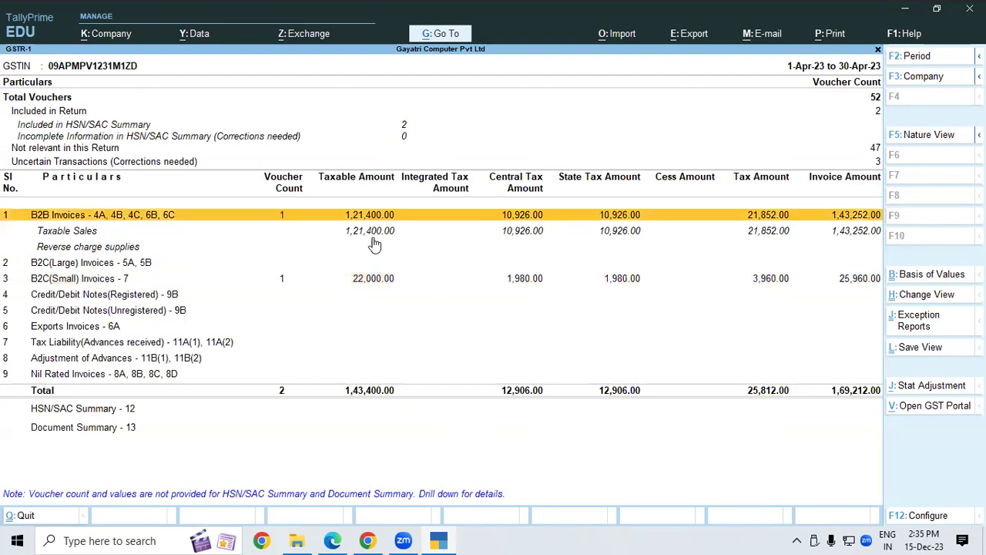
{"action": "left_click", "coordinate": [379, 282]}
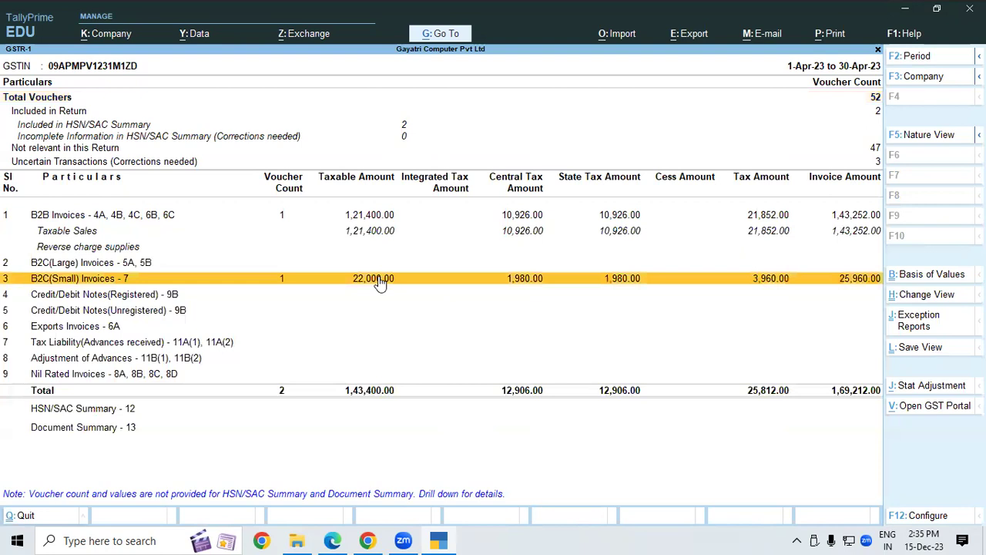
{"action": "left_click", "coordinate": [378, 217]}
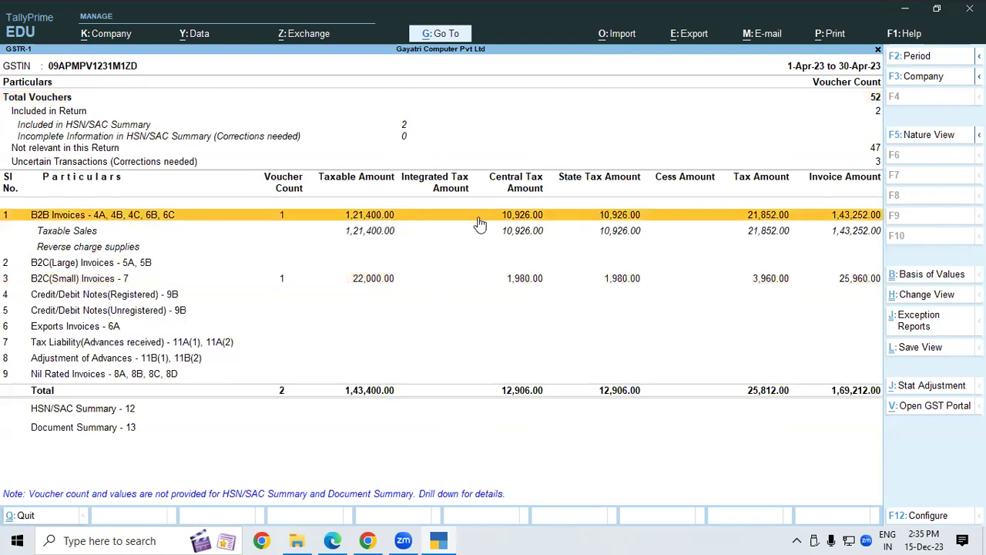
{"action": "left_click", "coordinate": [369, 284]}
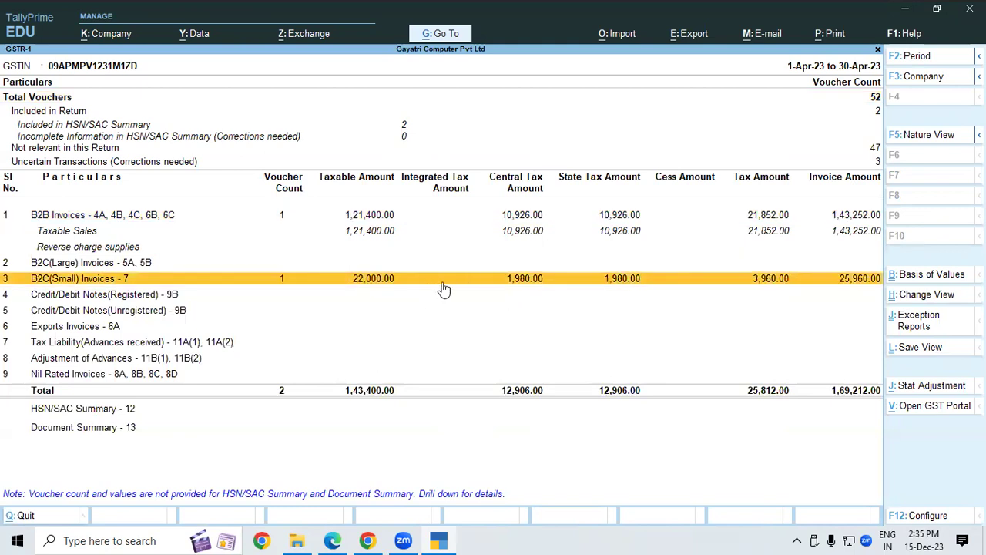
{"action": "left_click", "coordinate": [377, 219]}
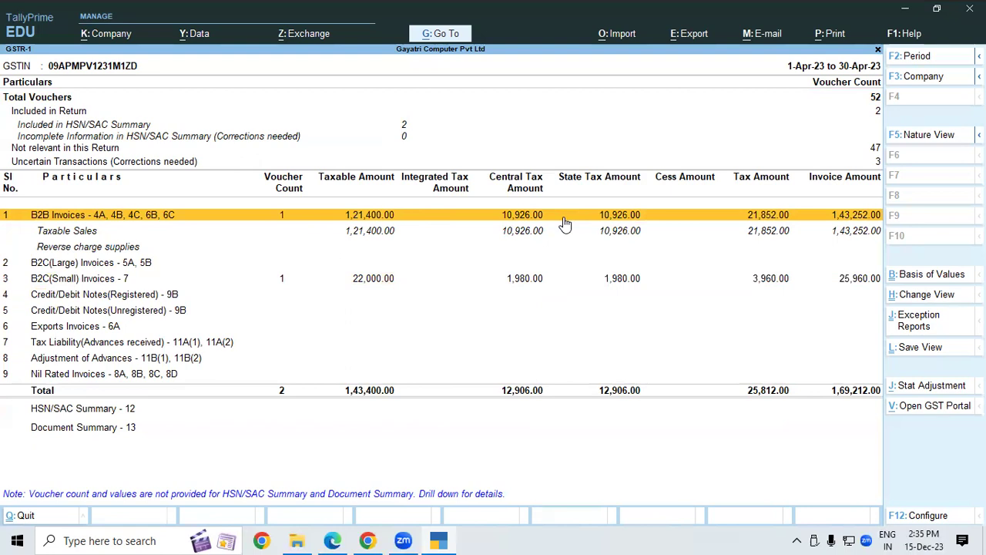
Close the GSTR-1 report back to the Gateway of Tally and bring up the list of additional reports
{"action": "key", "text": "Escape"}
{"action": "key", "text": "Escape"}
{"action": "key", "text": "Escape"}
{"action": "key", "text": "Escape"}
{"action": "key", "text": "Escape"}
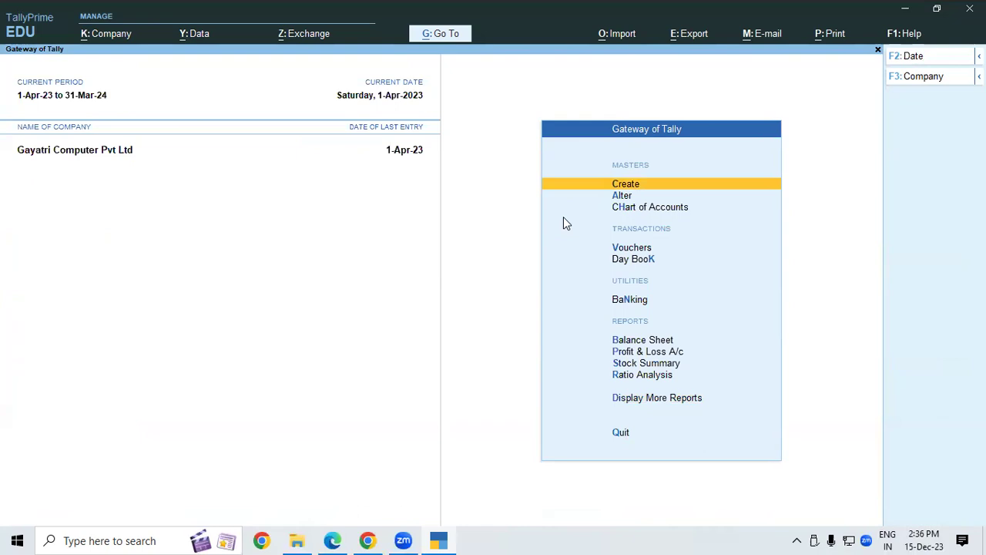
{"action": "key", "text": "Down"}
{"action": "key", "text": "Down"}
{"action": "key", "text": "Down"}
{"action": "key", "text": "Down"}
{"action": "key", "text": "Down"}
{"action": "key", "text": "Down"}
{"action": "key", "text": "Down"}
{"action": "key", "text": "Down"}
{"action": "key", "text": "Down"}
{"action": "key", "text": "Down"}
{"action": "key", "text": "Return"}
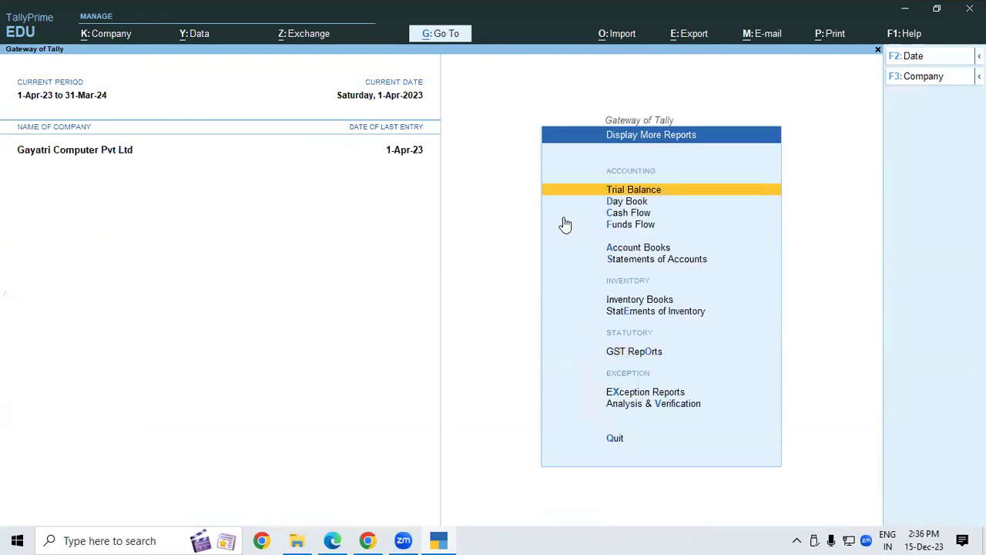
Reopen the GSTR-1 return from the statutory GST reports
{"action": "key", "text": "Down"}
{"action": "key", "text": "Down"}
{"action": "key", "text": "Down"}
{"action": "key", "text": "Down"}
{"action": "key", "text": "Down"}
{"action": "key", "text": "Down"}
{"action": "key", "text": "Down"}
{"action": "key", "text": "Down"}
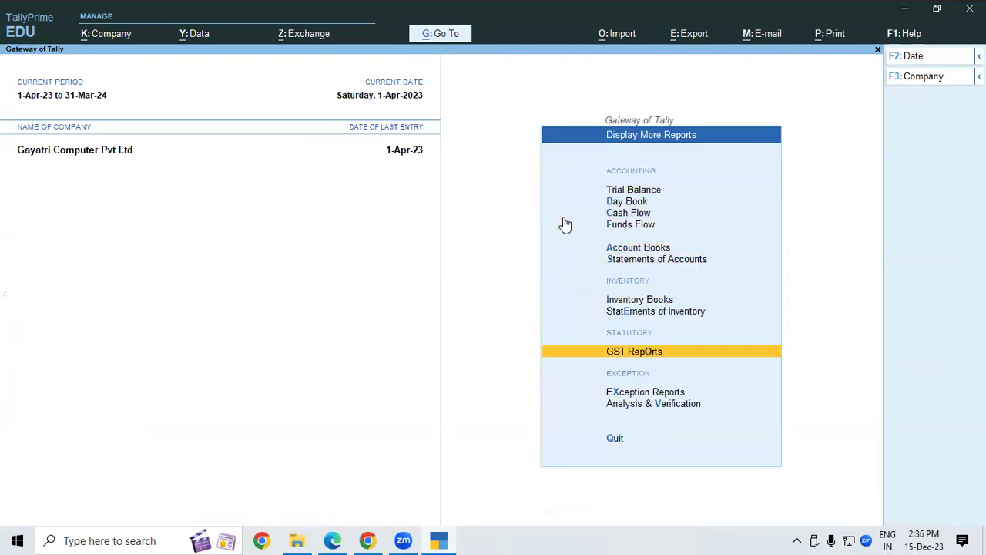
{"action": "key", "text": "Return"}
{"action": "key", "text": "Return"}
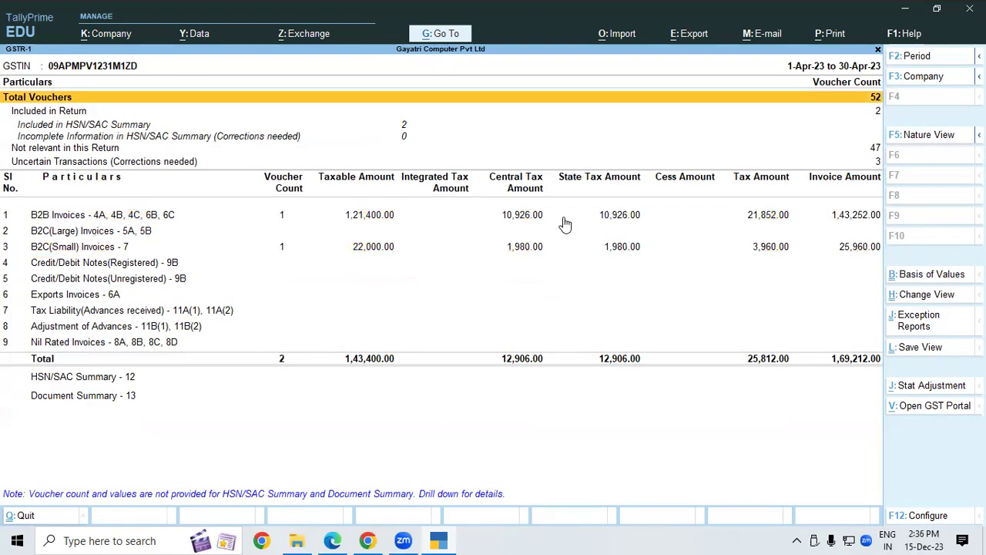
Configure the reopened GSTR-1 report to use the Detailed format with tax types in separate columns
{"action": "key", "text": "F12"}
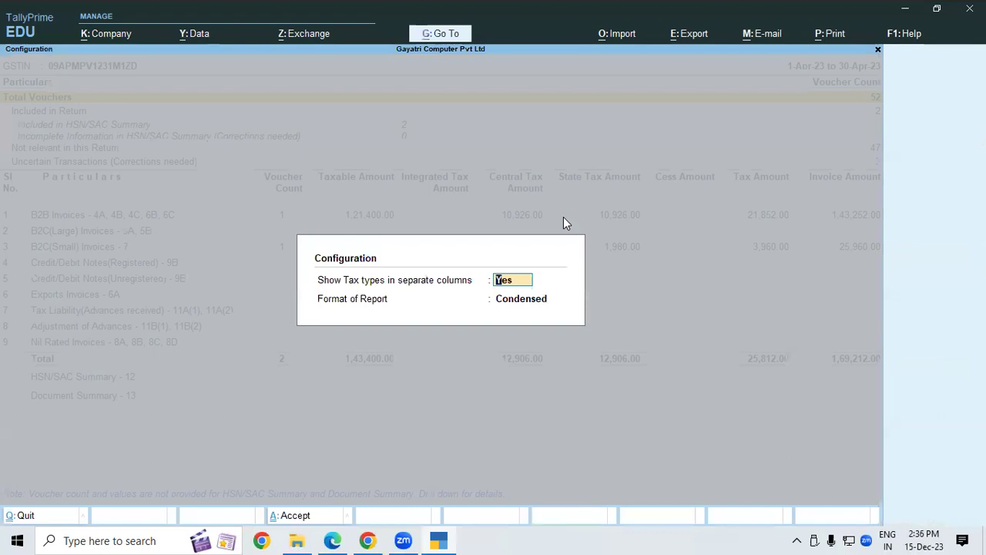
{"action": "key", "text": "Return"}
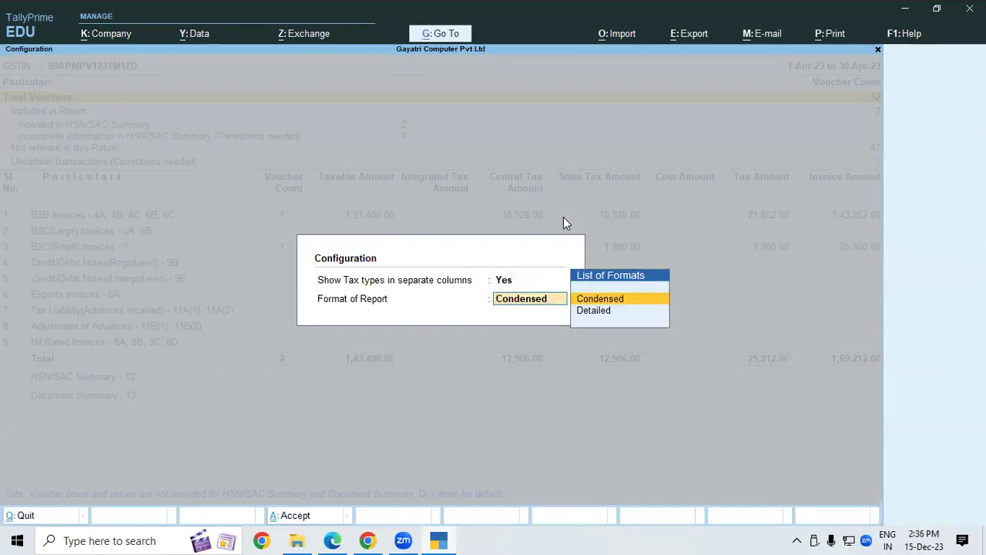
{"action": "key", "text": "Down"}
{"action": "key", "text": "Return"}
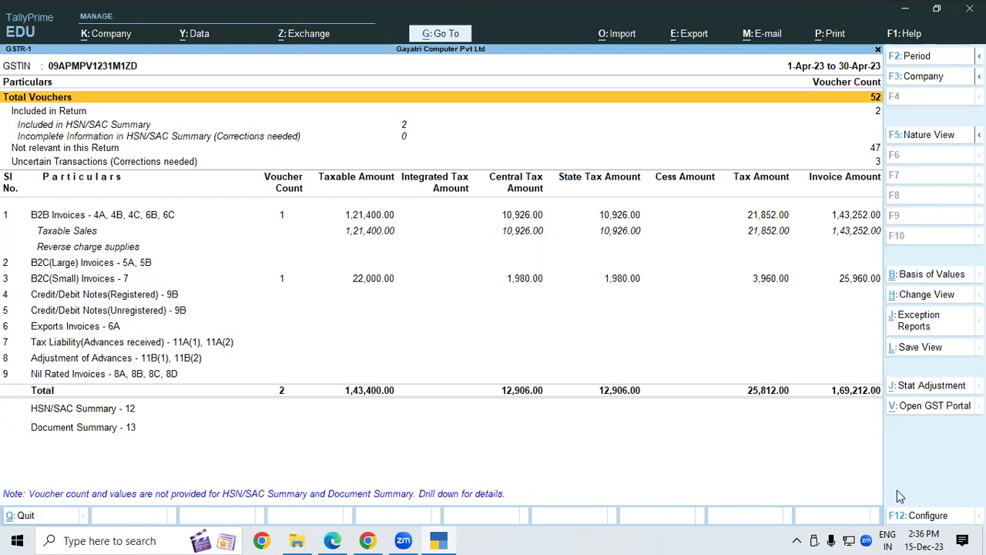
Switch to the PDF in Edge and read the Sale B2C Large section with its 2nd April item table and sample voucher
{"action": "key", "text": "alt+Tab"}
{"action": "scroll", "coordinate": [952, 519], "scroll_direction": "down", "scroll_amount": 3}
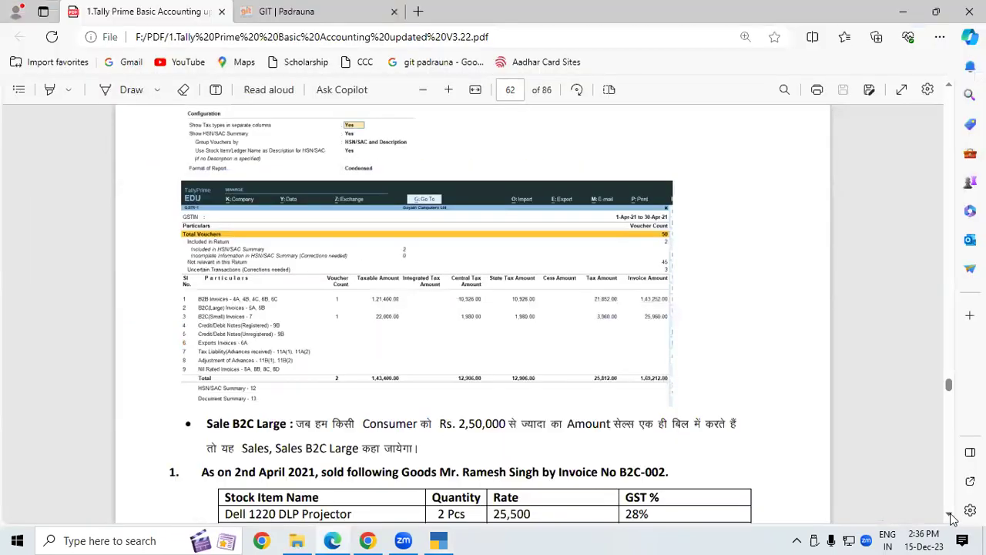
{"action": "scroll", "coordinate": [952, 519], "scroll_direction": "down", "scroll_amount": 2}
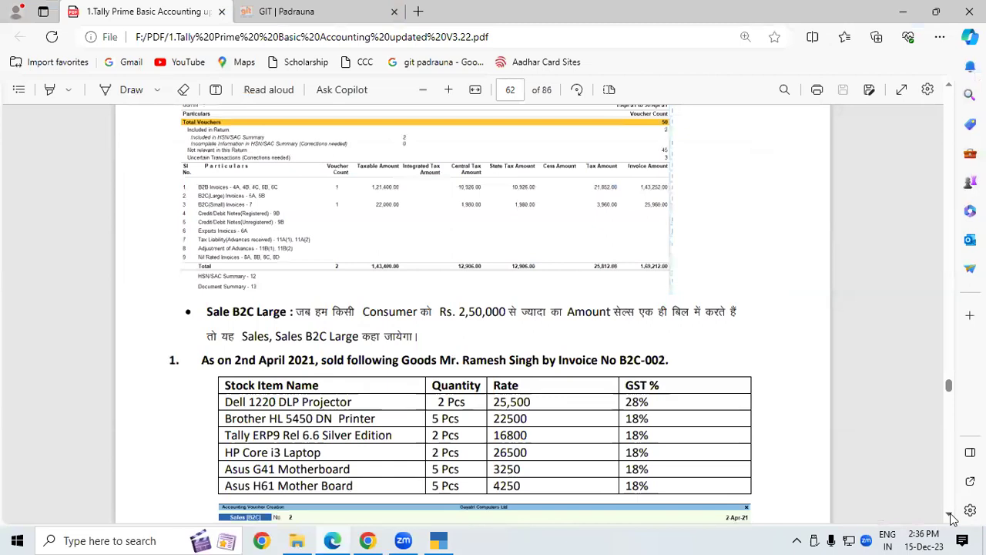
{"action": "scroll", "coordinate": [952, 519], "scroll_direction": "down", "scroll_amount": 3}
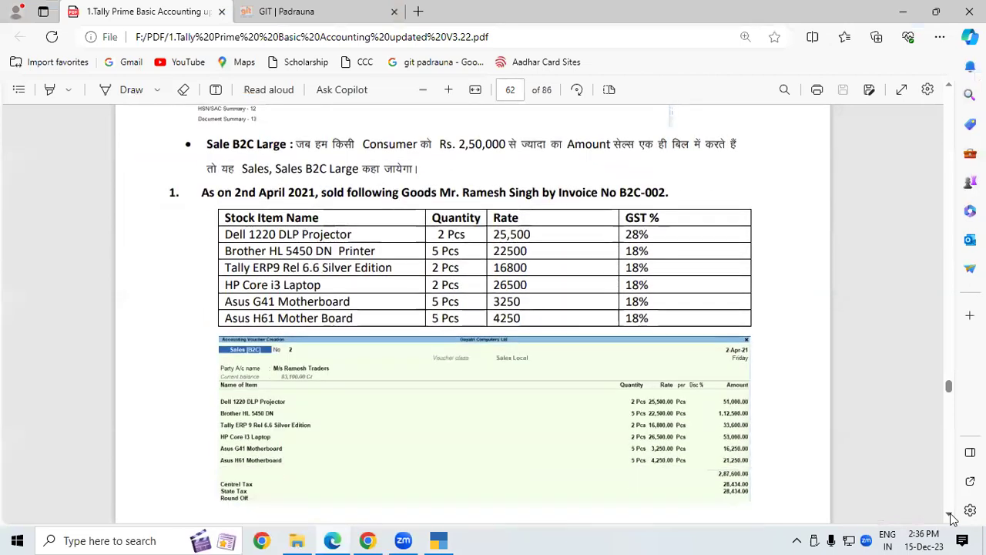